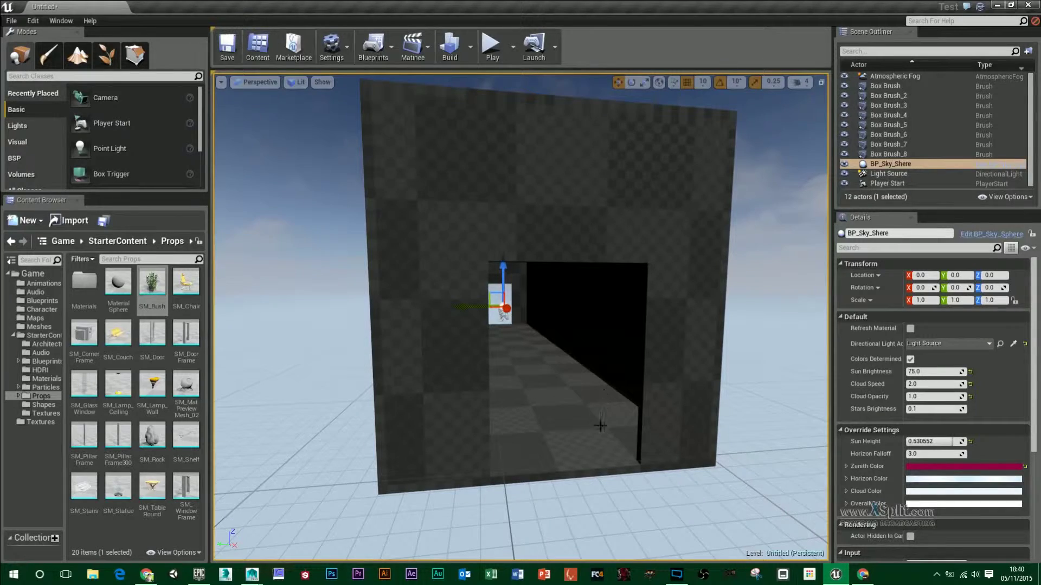
Step: Open the StarterContent Materials folder and browse its materials down to the wood ones
drag(601, 457, 589, 297)
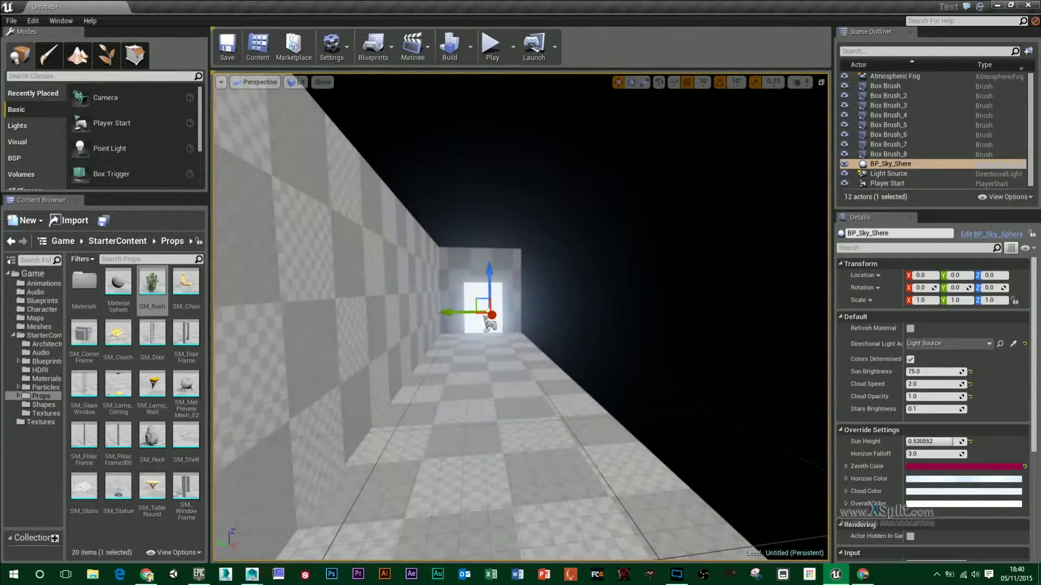
drag(591, 363, 591, 454)
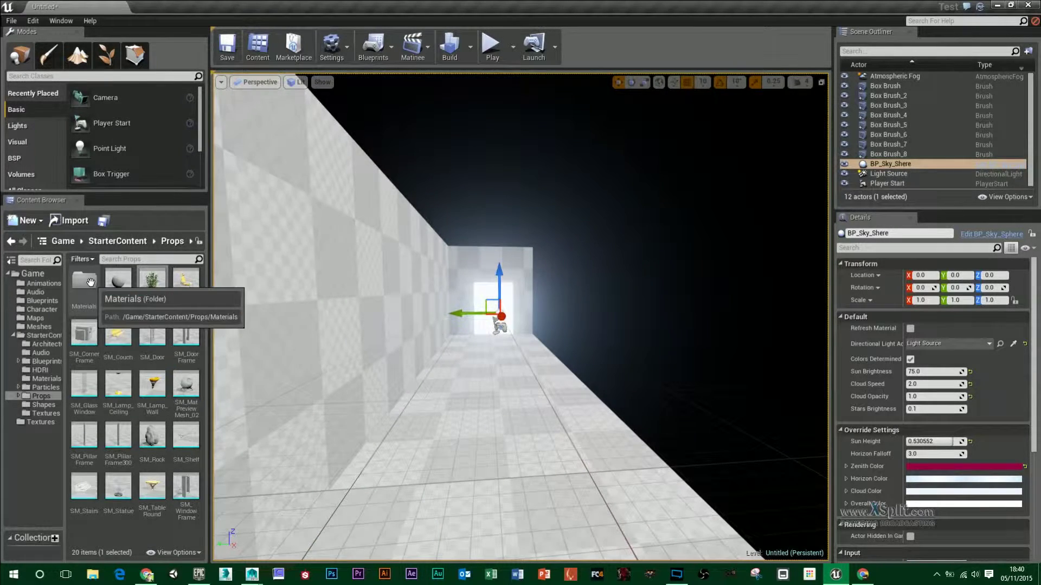
click(43, 335)
click(40, 381)
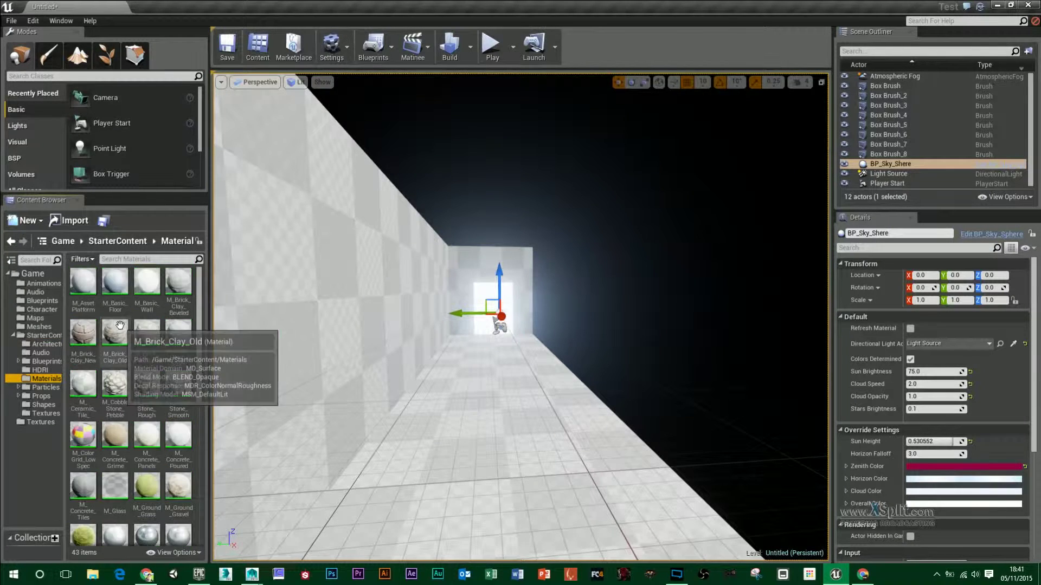
scroll(191, 368, down, 5)
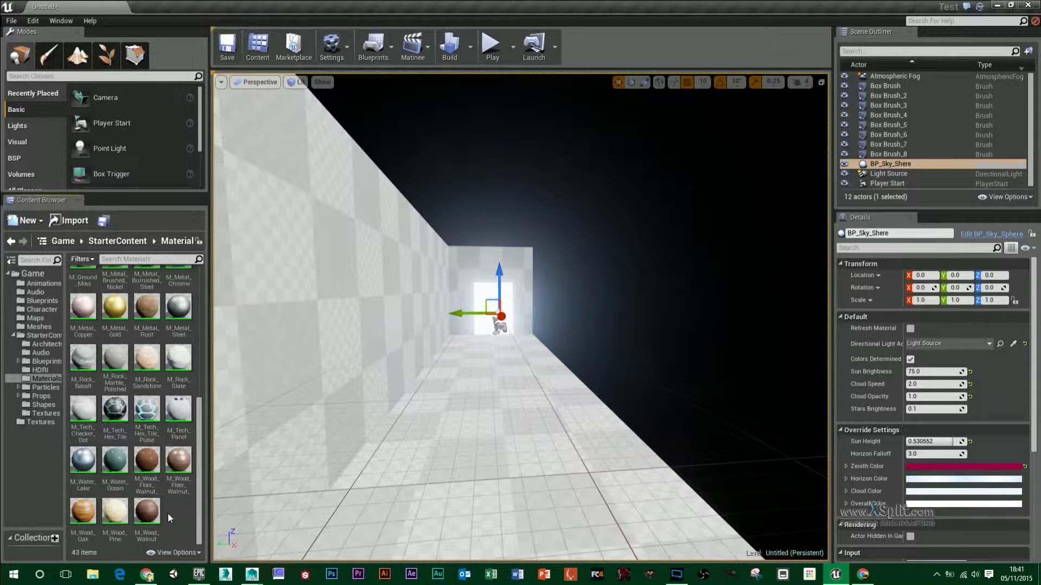
Step: Apply the M_Wood_Floor_Walnut_Worn material to the corridor floor and select that floor surface
drag(186, 463, 528, 430)
right_drag(528, 430, 545, 515)
key(w)
right_drag(528, 466, 566, 408)
click(539, 309)
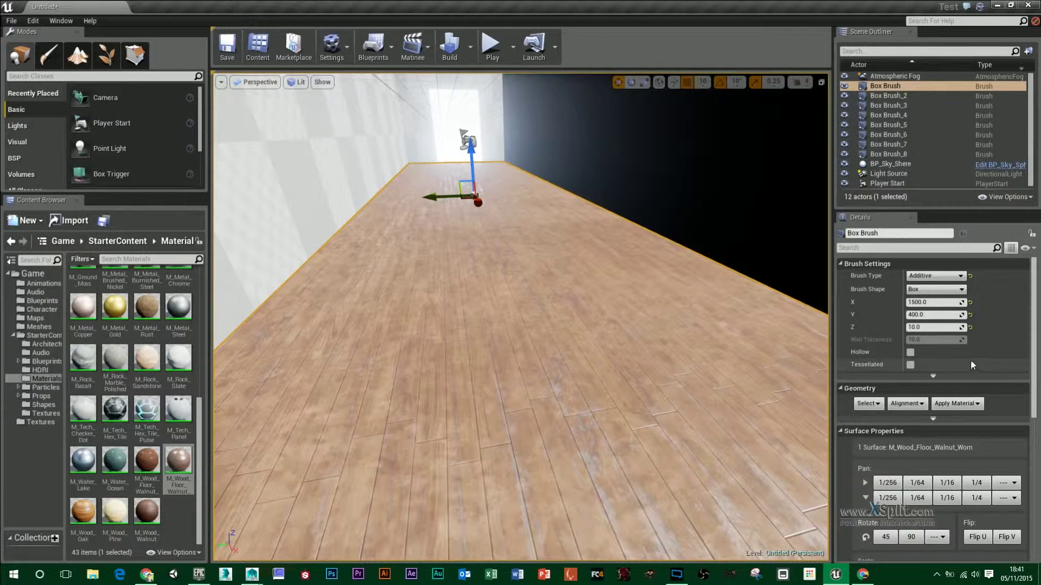
Step: Align the floor's texture with the Align Surface Planar Floor option
click(914, 405)
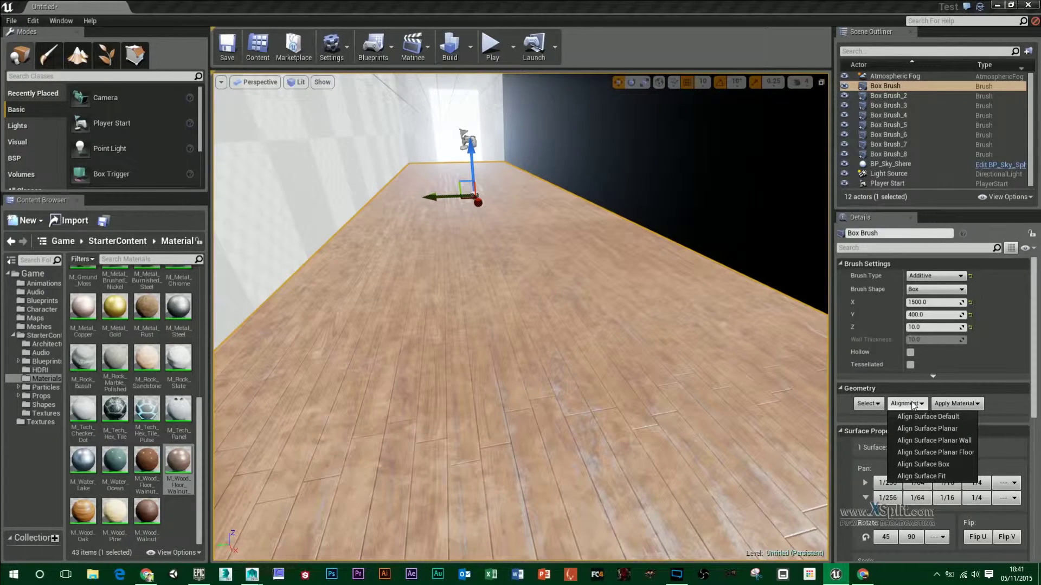
click(936, 454)
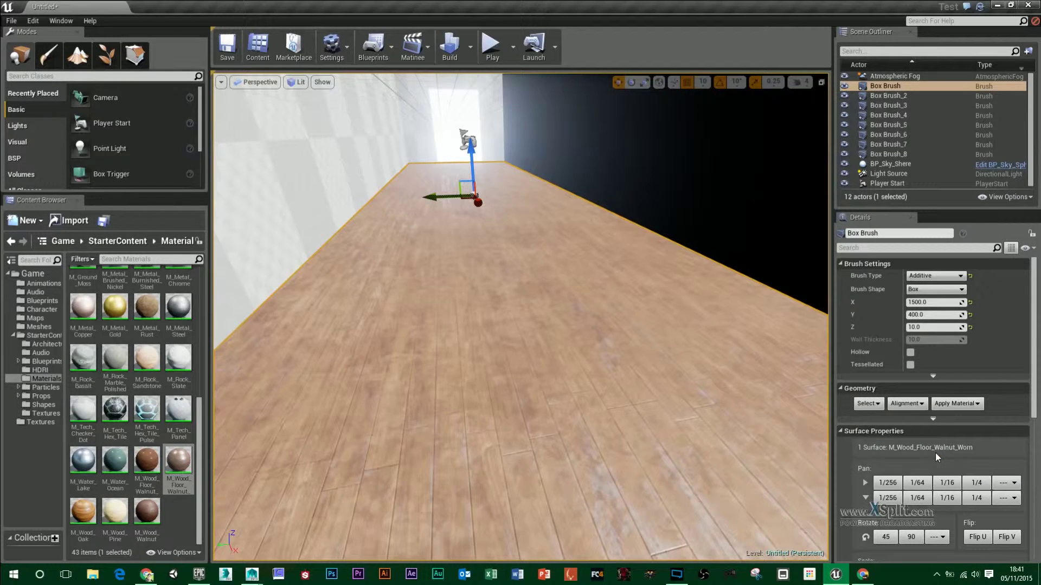
click(878, 405)
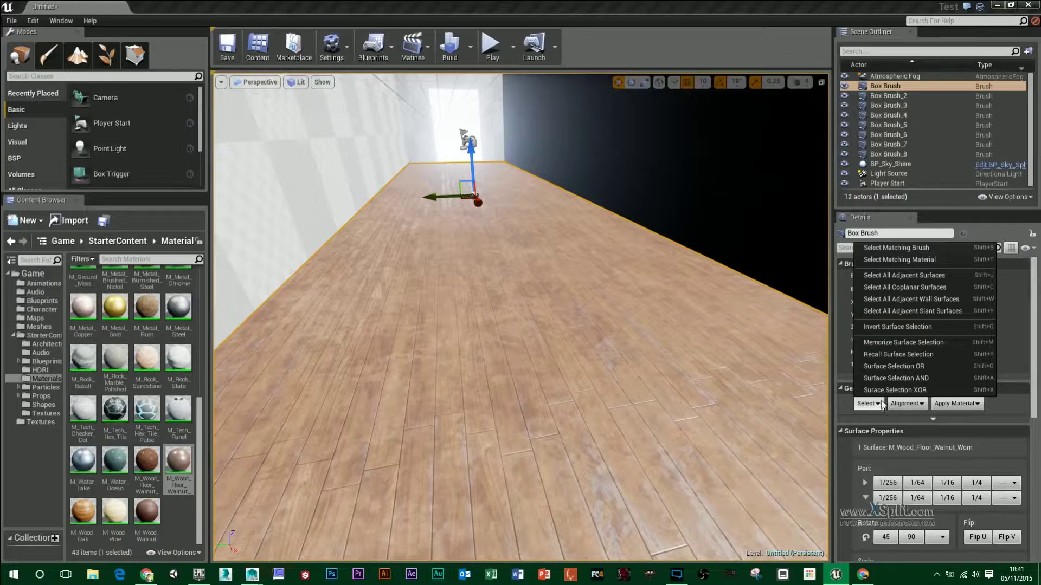
click(1014, 313)
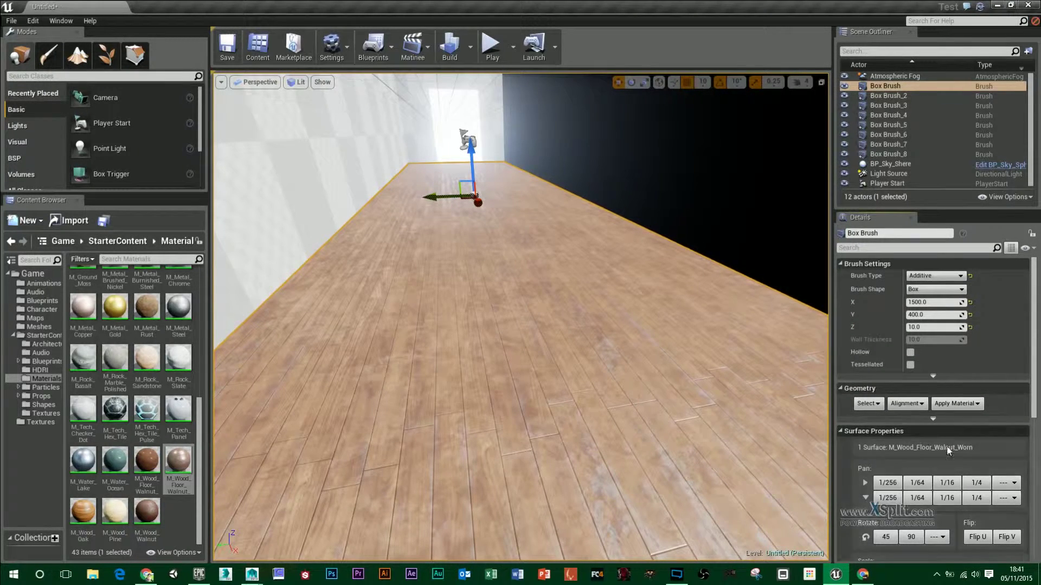
Step: Pan the floor texture by 1/16 in the reversed U direction and repeatedly by 1/64 in the reversed V direction
scroll(951, 486, down, 2)
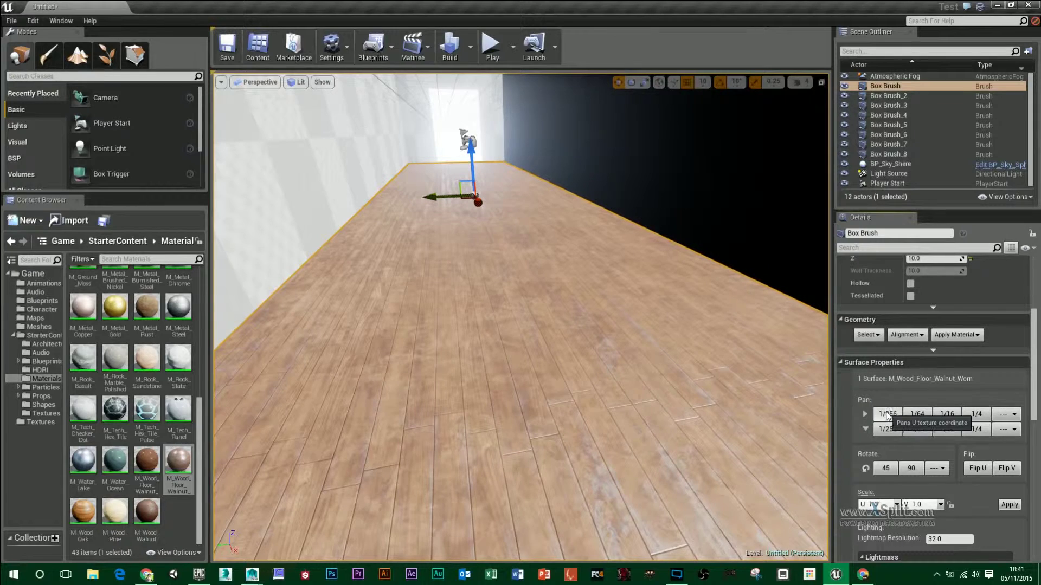
click(865, 413)
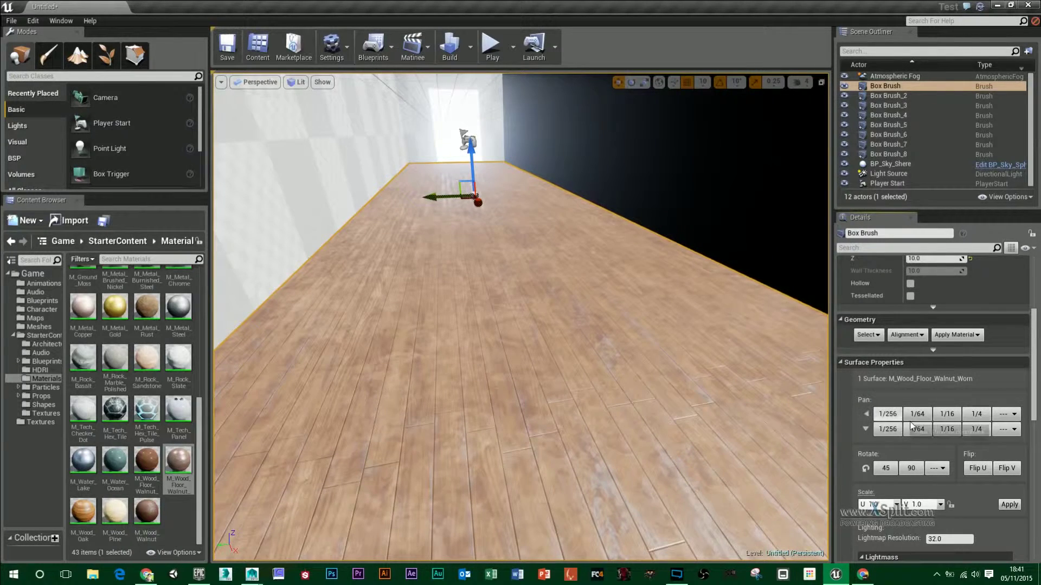
click(946, 414)
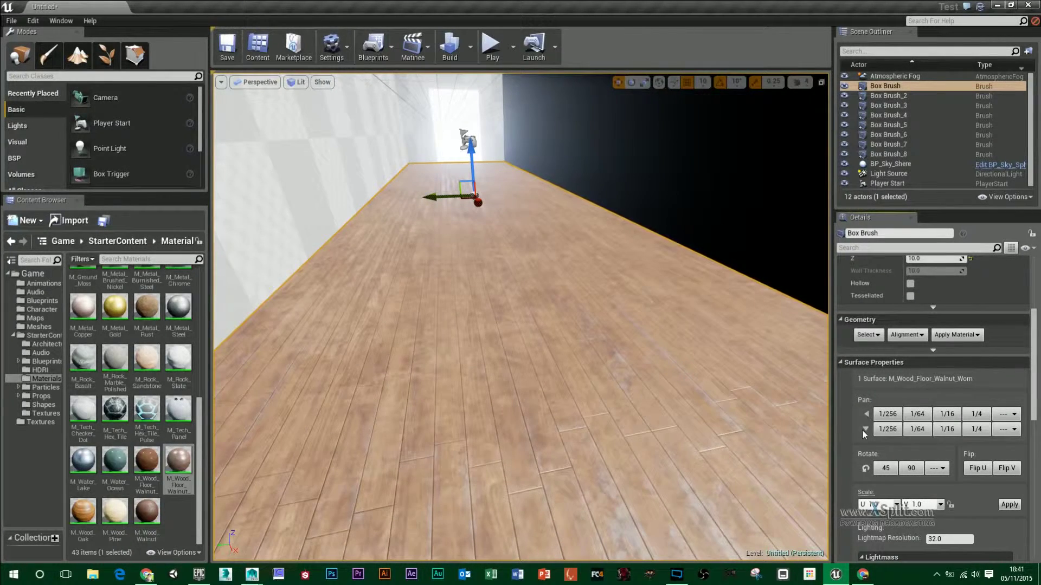
click(921, 431)
click(922, 432)
click(921, 431)
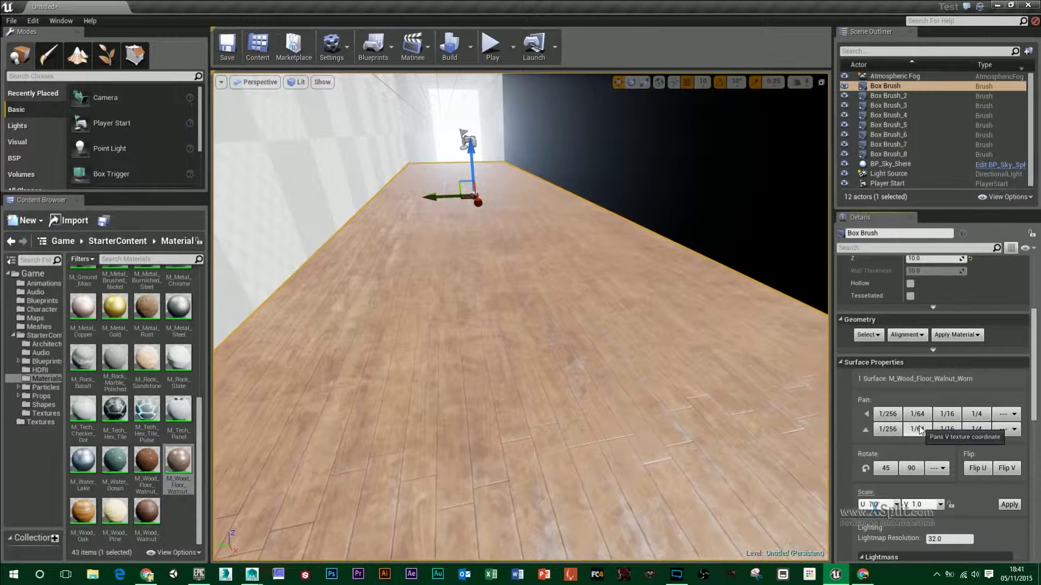
Step: Rotate the floor texture by 45 degrees and back again
click(886, 469)
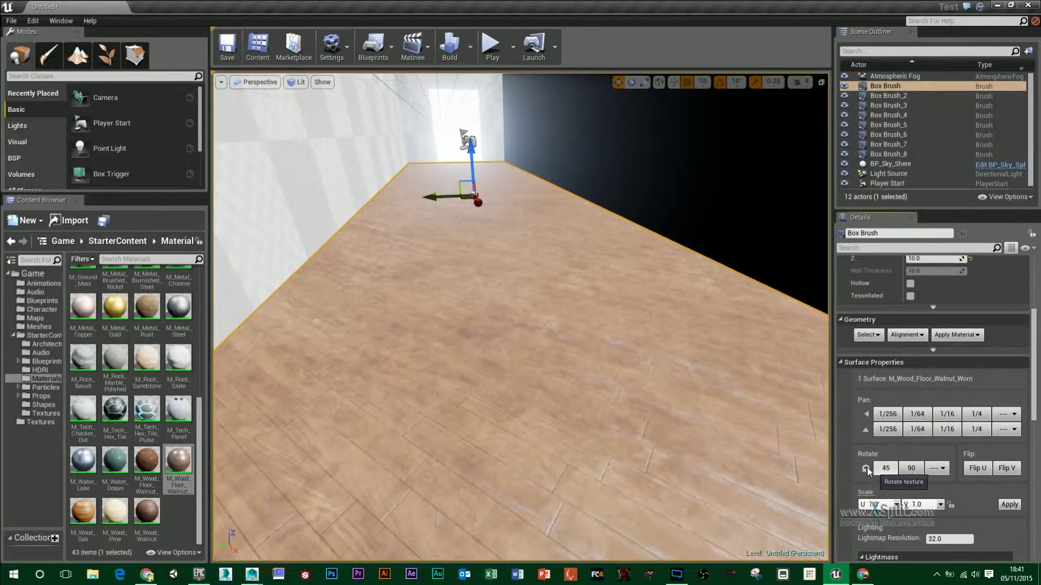
click(887, 470)
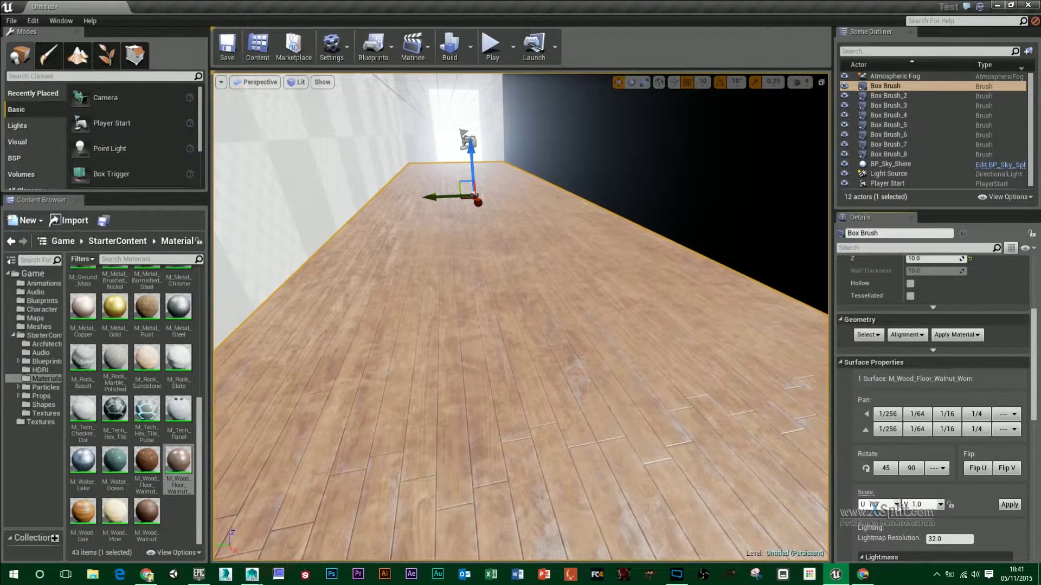
Step: Set the floor texture's U and V scale to 4.0 and apply the scaling
click(897, 504)
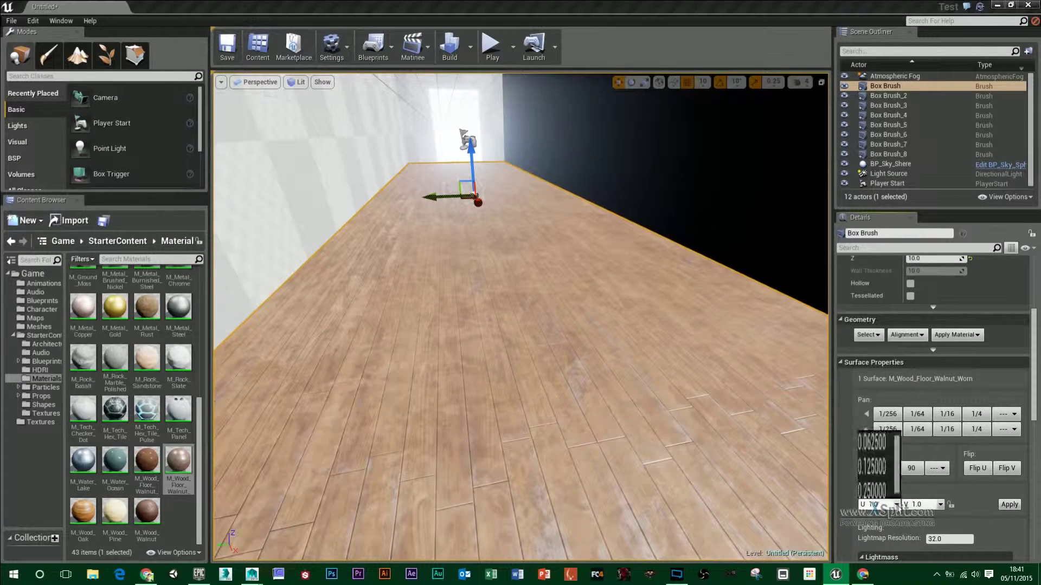
click(887, 480)
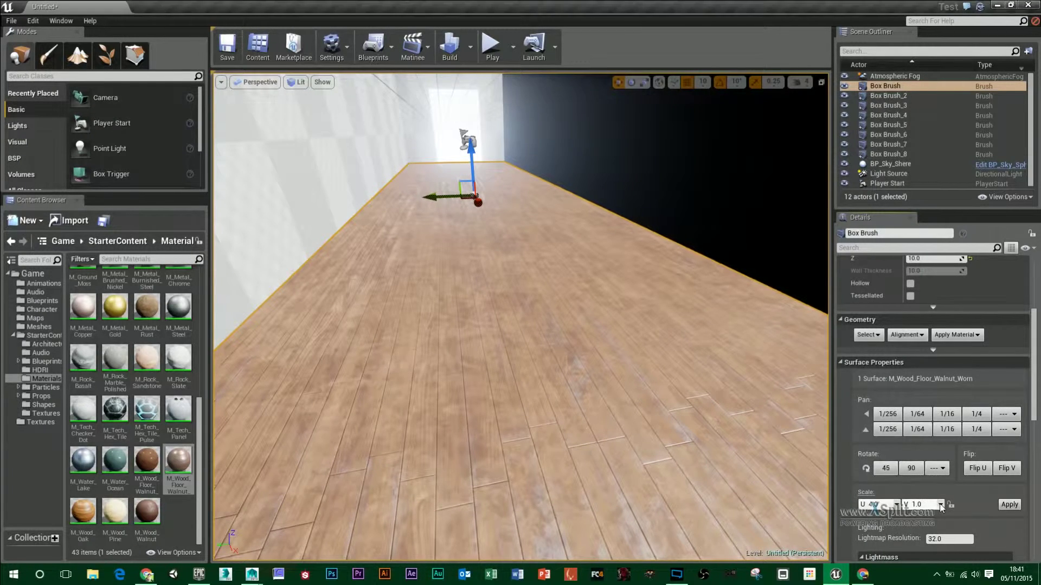
click(940, 504)
click(921, 480)
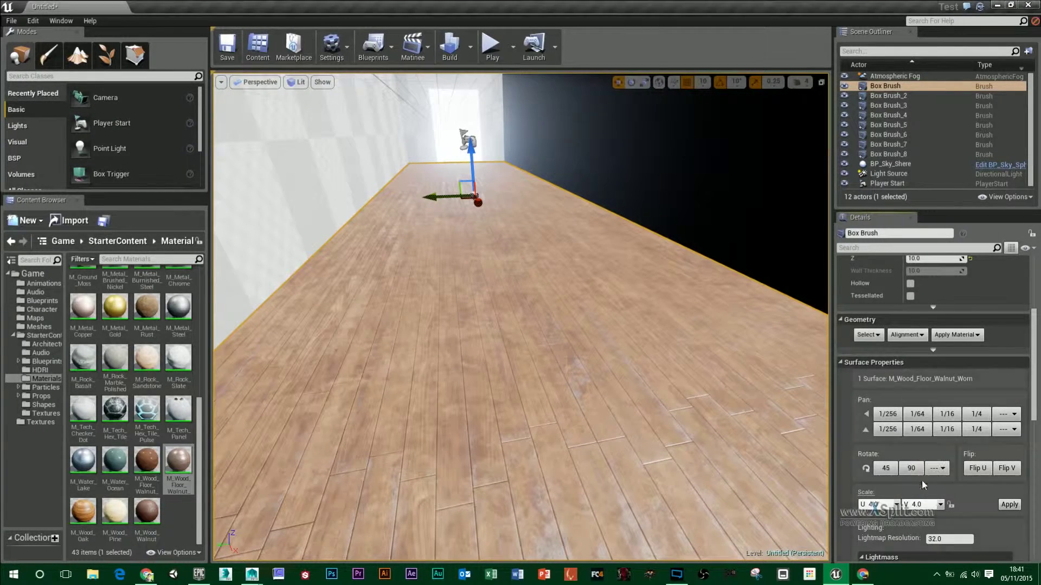
click(1003, 504)
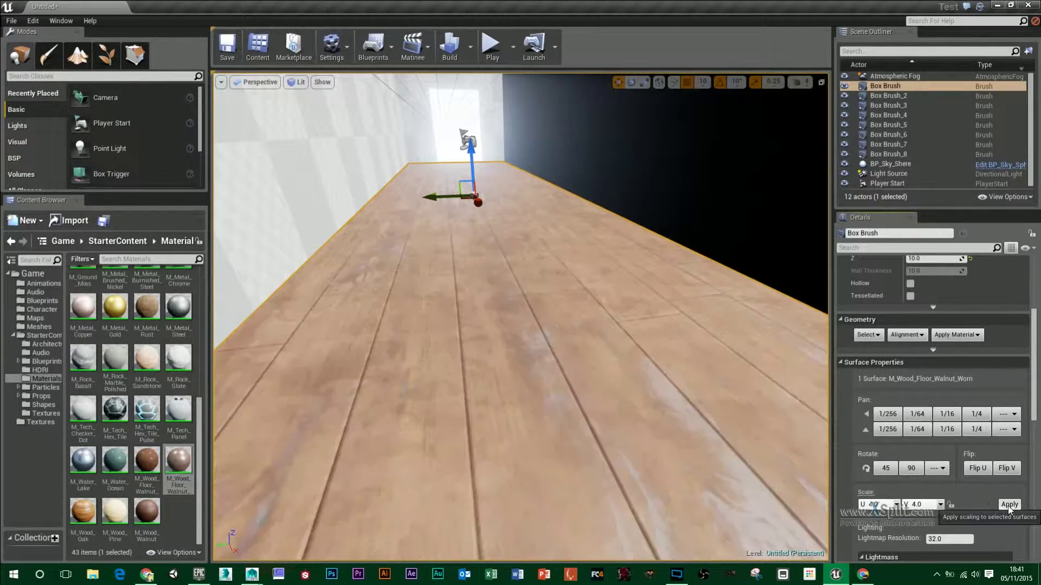
Step: Set the floor texture's U and V scale to 1.0 and apply the scaling
click(897, 504)
click(878, 466)
click(940, 504)
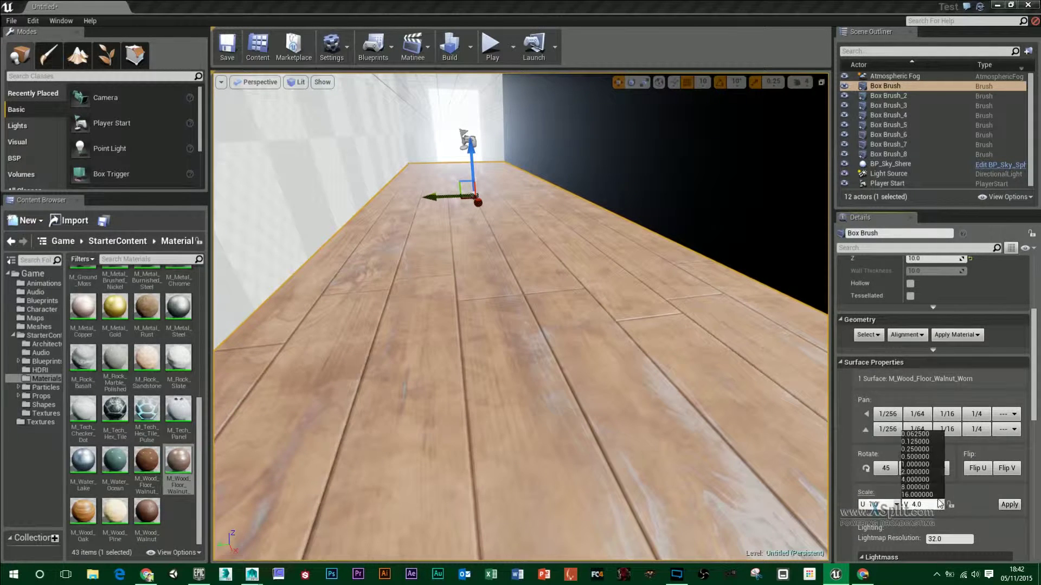
click(916, 465)
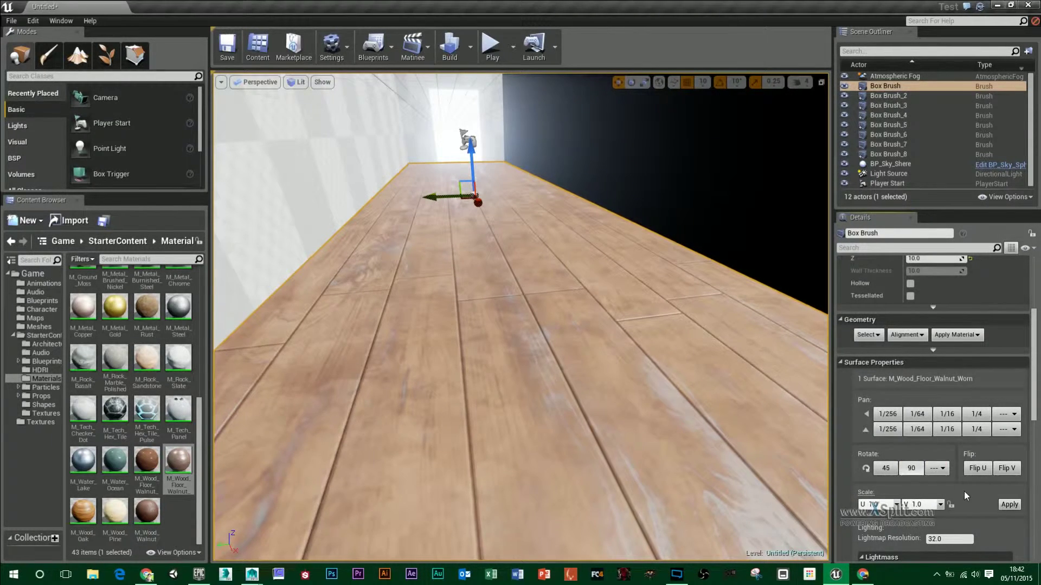
click(1007, 507)
Step: Select all wall surfaces adjacent to the corridor's dark side wall and apply the M_Basic_Wall material to them
right_drag(524, 386, 559, 336)
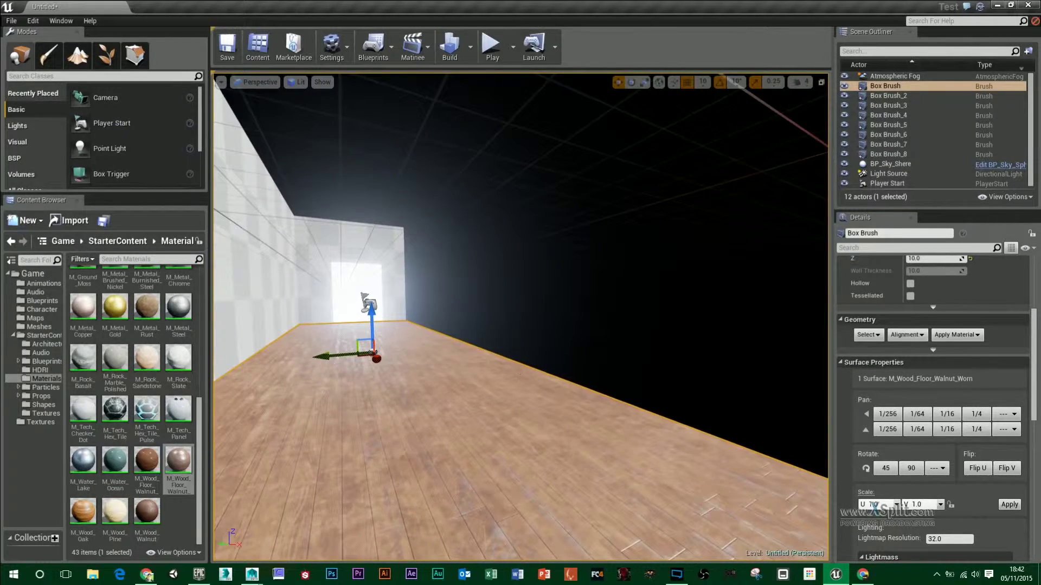
click(553, 295)
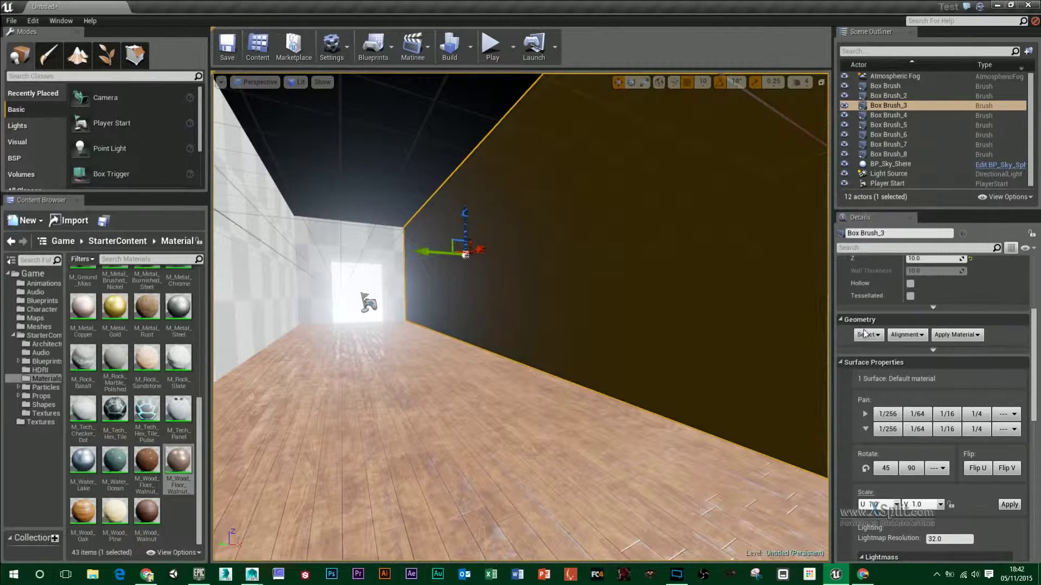
scroll(872, 328, up, 2)
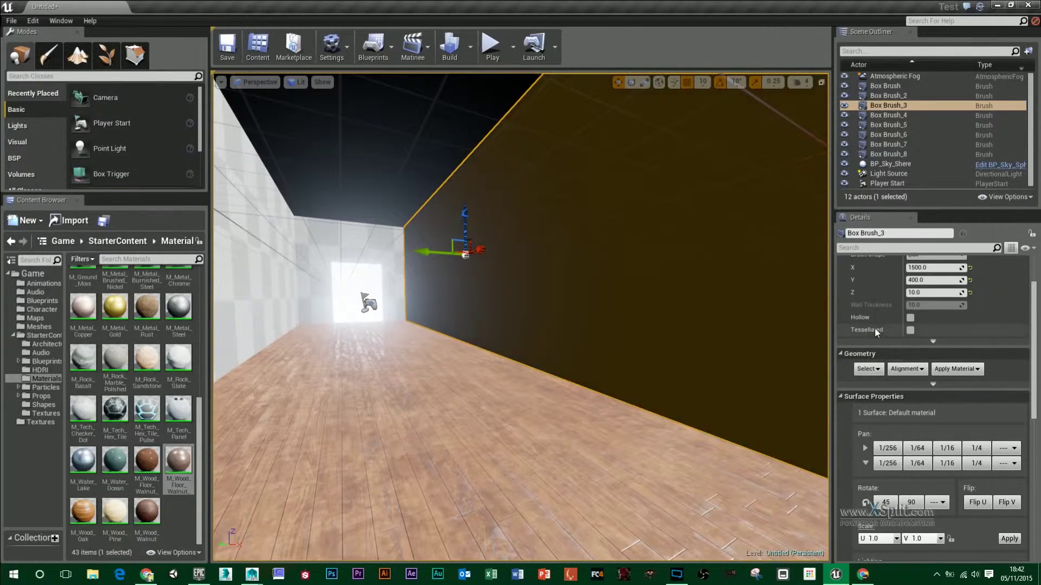
click(867, 370)
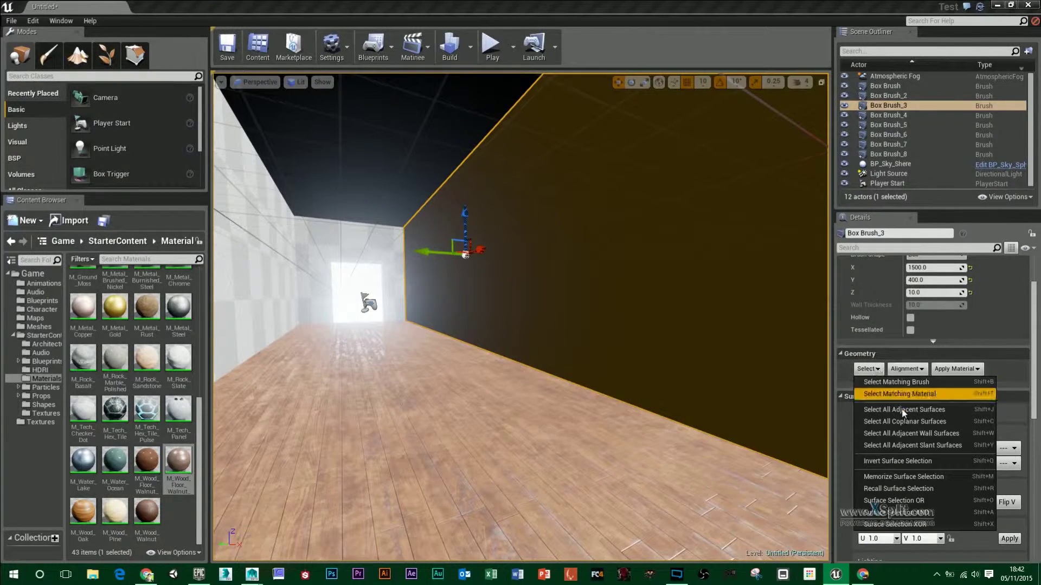
click(911, 433)
mouse_move(551, 385)
mouse_down()
mouse_move(499, 450)
mouse_move(542, 417)
mouse_move(551, 385)
mouse_up()
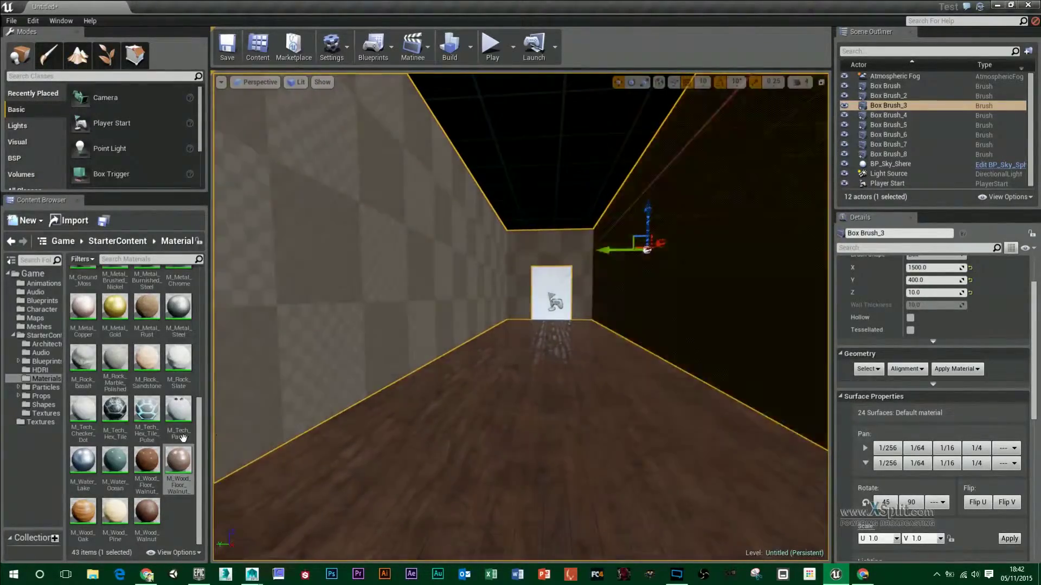
drag(199, 428, 197, 271)
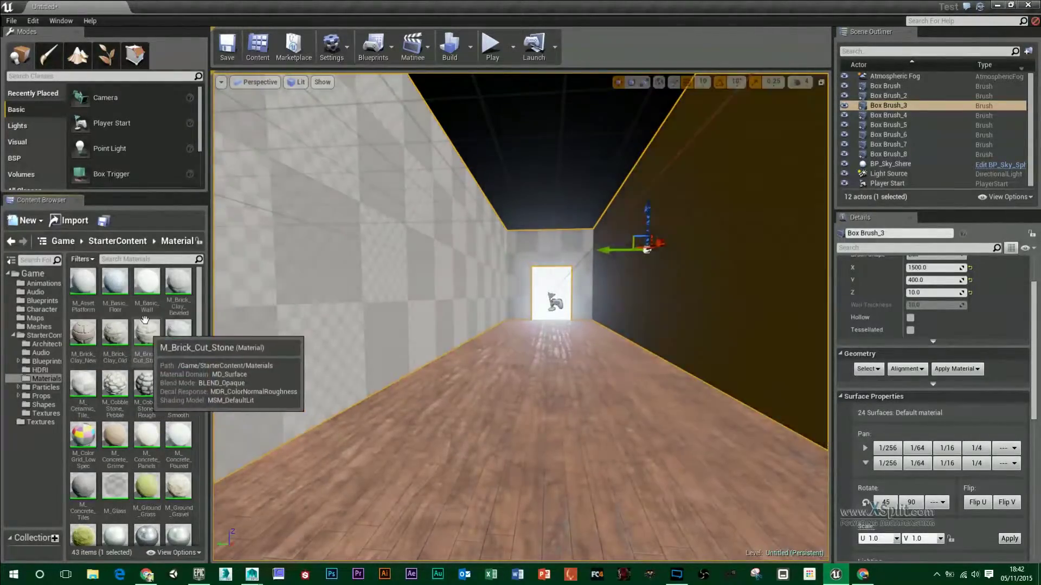
mouse_move(146, 281)
mouse_down()
mouse_move(356, 243)
mouse_move(491, 333)
mouse_up()
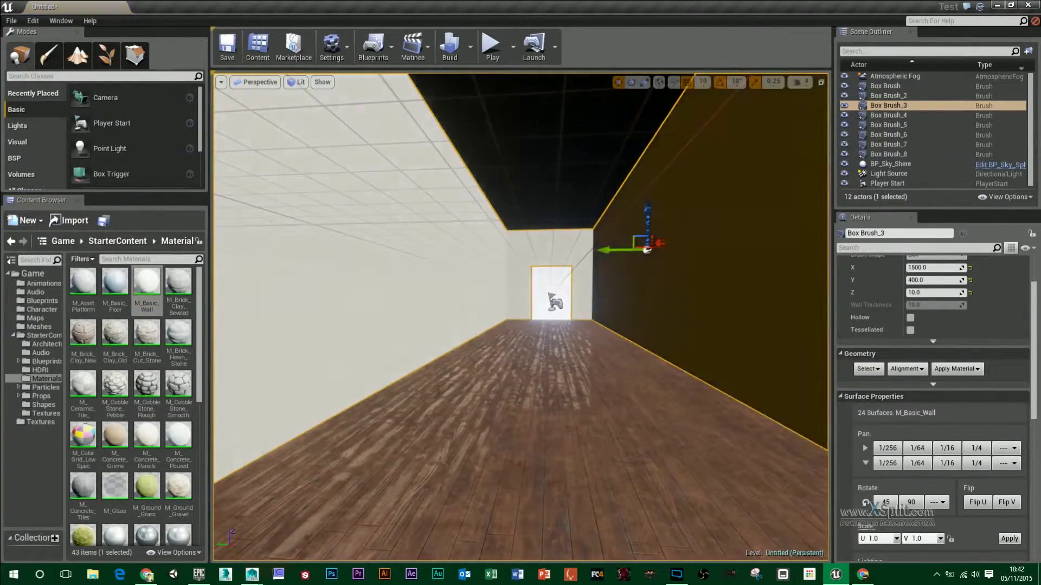
Step: Apply the M_Basic_Floor material to the corridor ceiling, and select the wooden floor surface
mouse_move(259, 320)
right_down()
mouse_move(347, 347)
mouse_move(259, 320)
right_up()
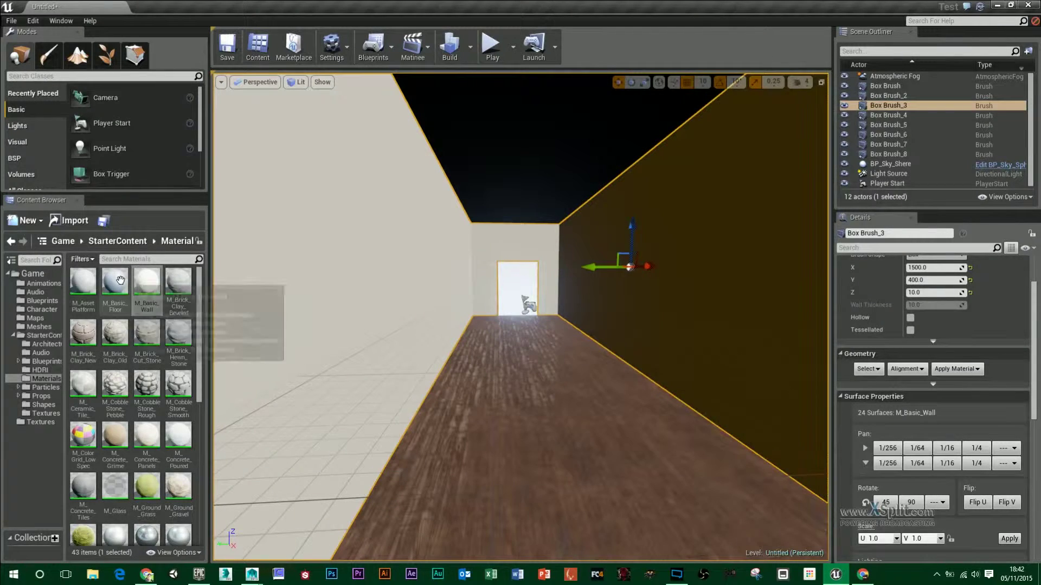
drag(115, 282, 524, 339)
click(548, 353)
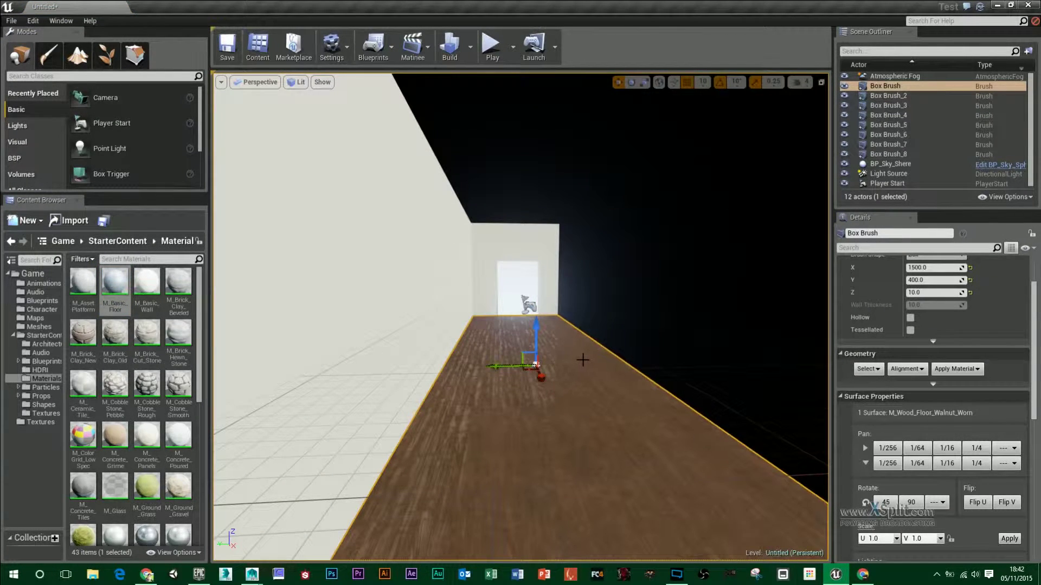
Step: Place a point light inside the corridor and raise it toward the ceiling
click(29, 130)
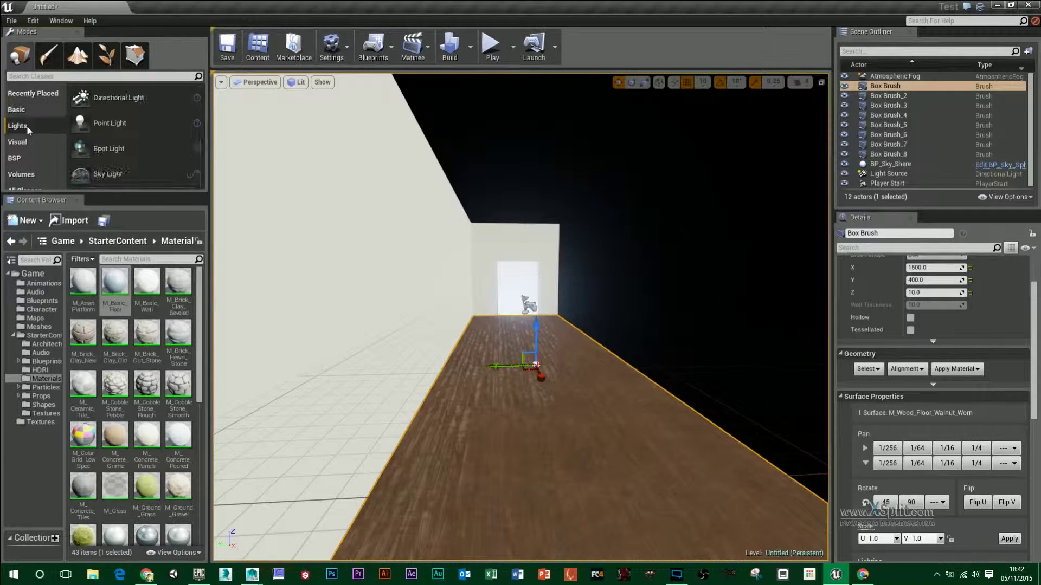
drag(108, 123, 542, 265)
right_drag(521, 327, 553, 320)
drag(551, 319, 488, 301)
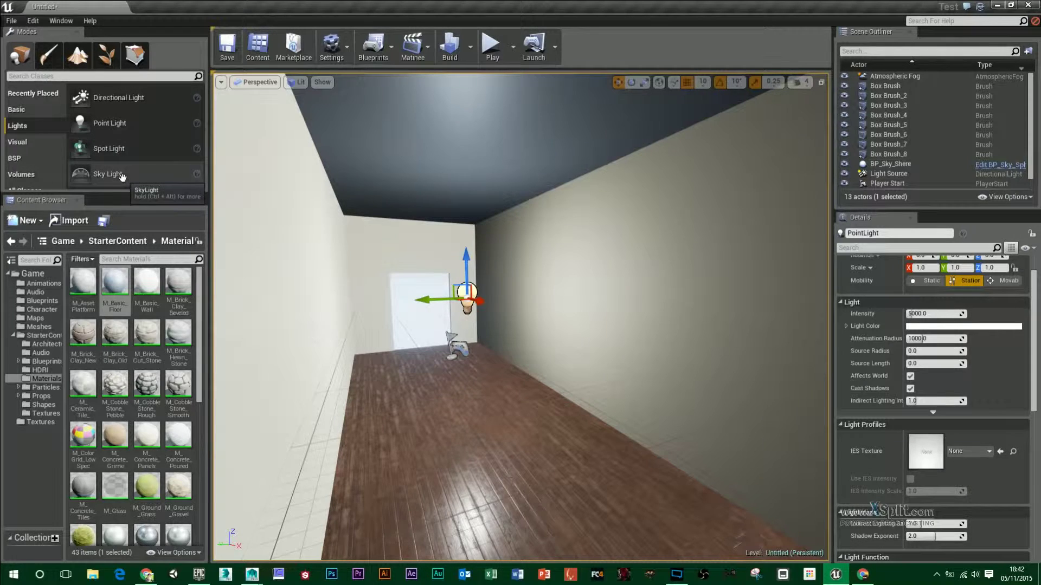
right_drag(529, 329, 501, 246)
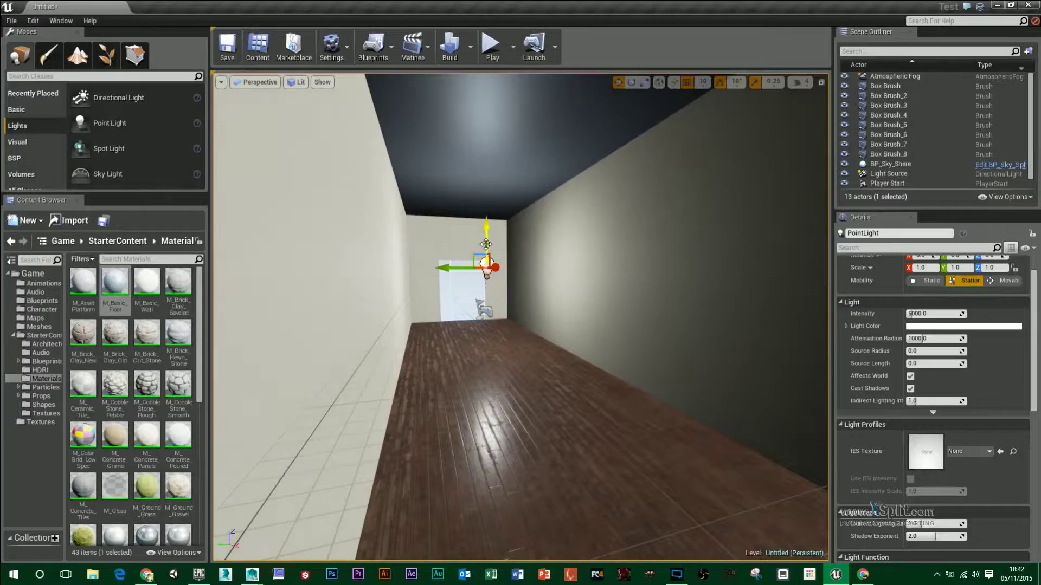
drag(486, 244, 485, 205)
Step: Duplicate the point light and place the copy at the same height nearer the corridor's near doorway
right_drag(487, 215, 509, 211)
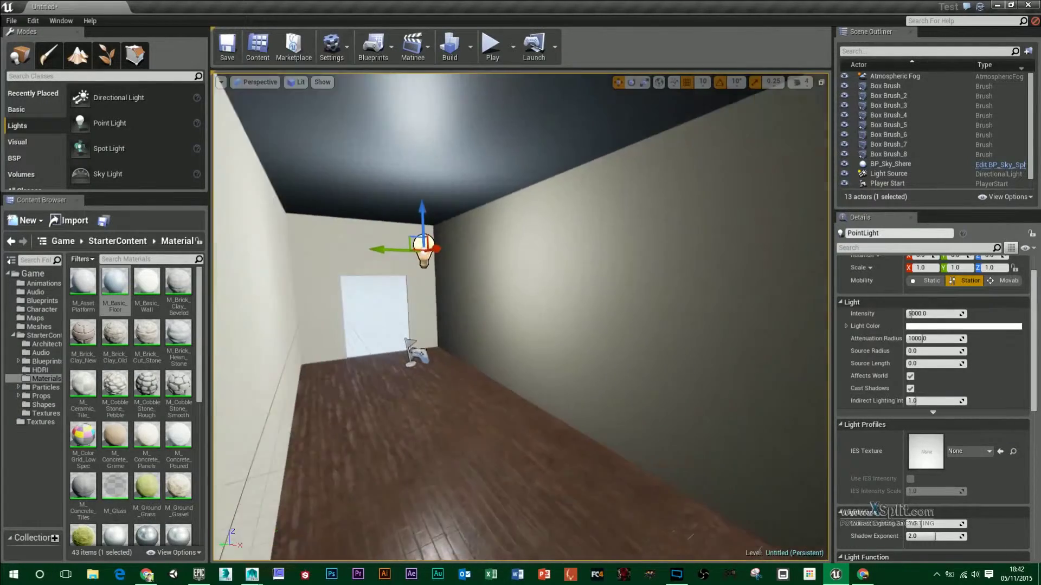
drag(507, 282, 488, 261)
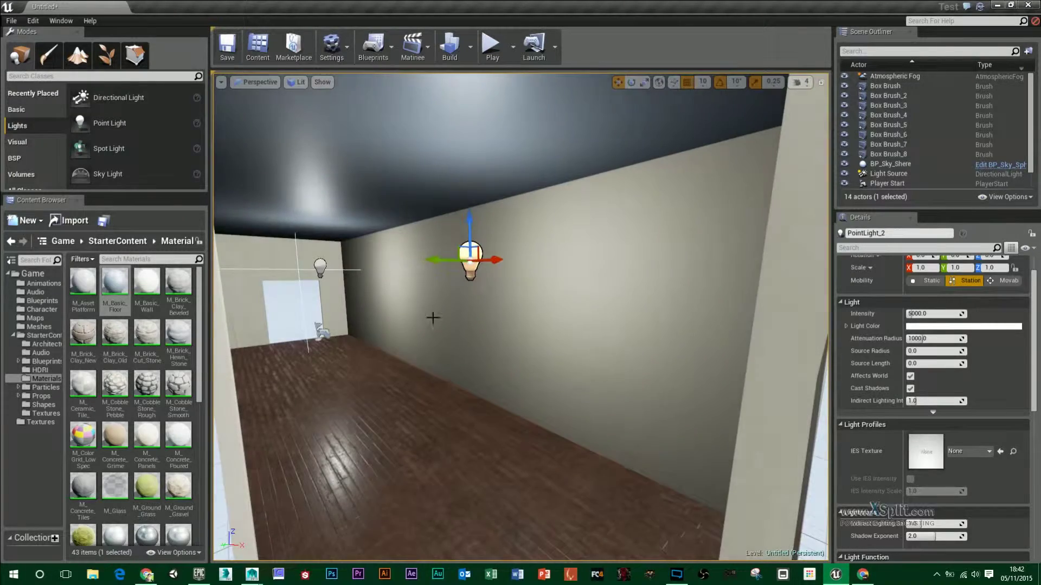
Step: Group all eight box brushes and both point lights into a new outliner folder named Corridor
right_drag(615, 360, 561, 369)
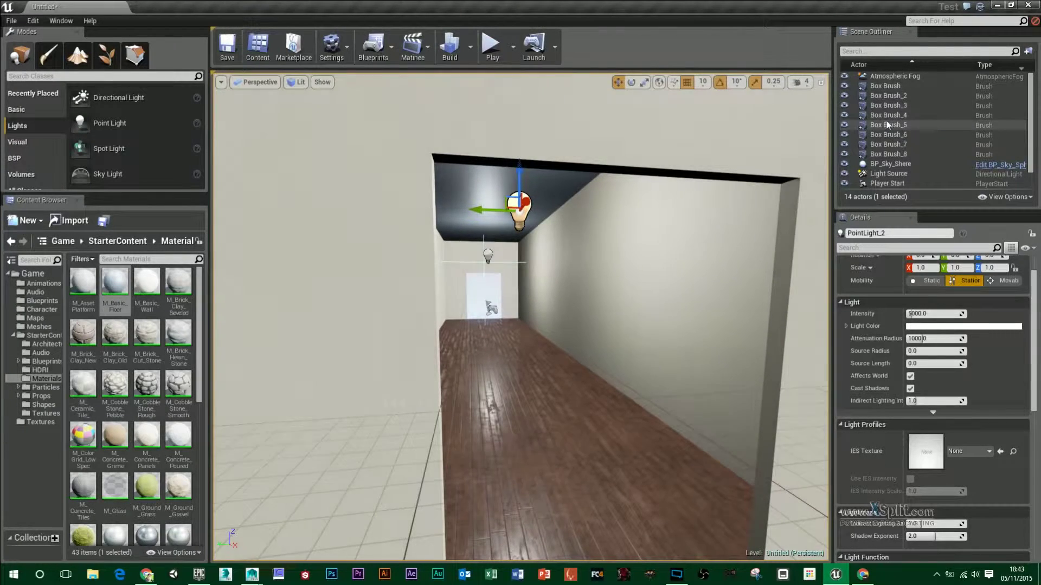
click(900, 88)
shift+click(899, 154)
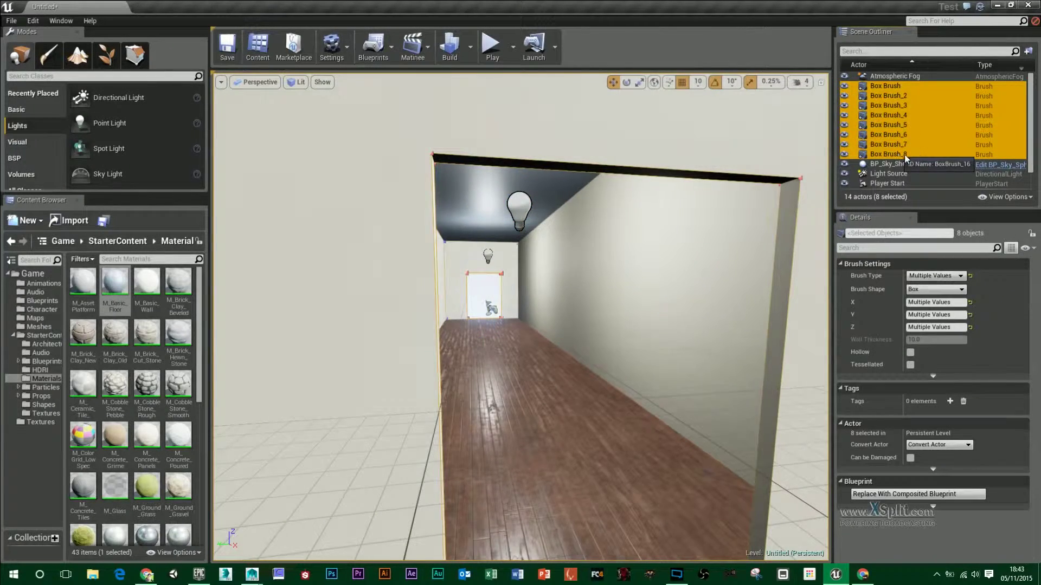
scroll(935, 158, down, 2)
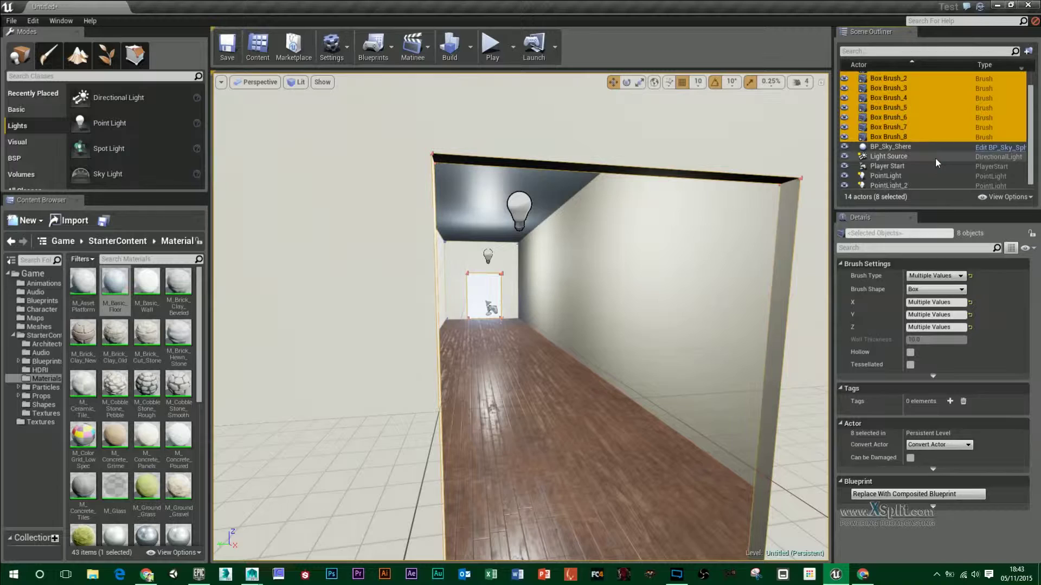
ctrl+click(915, 173)
ctrl+click(910, 182)
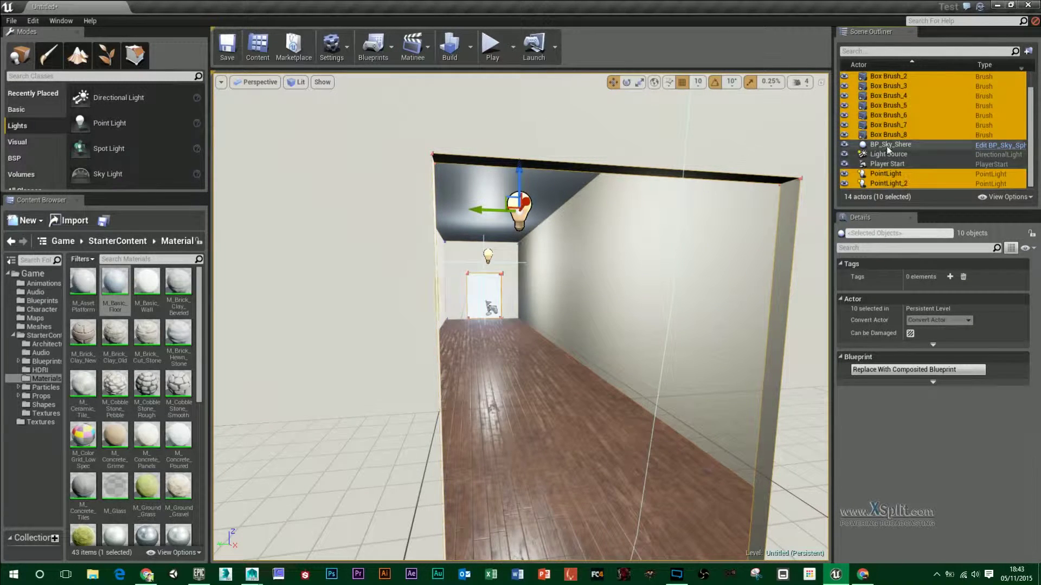
scroll(959, 108, up, 2)
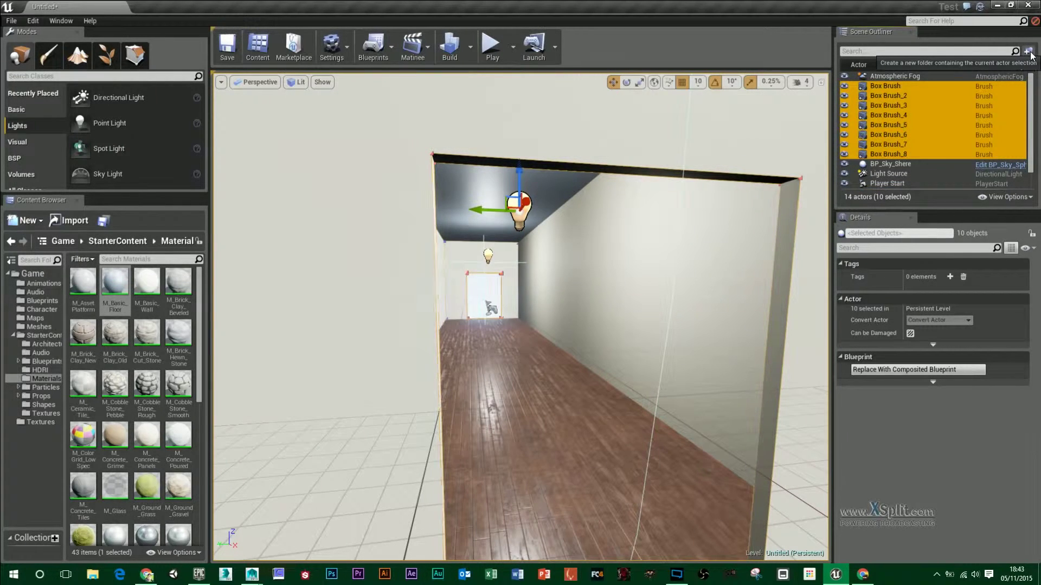
click(1027, 51)
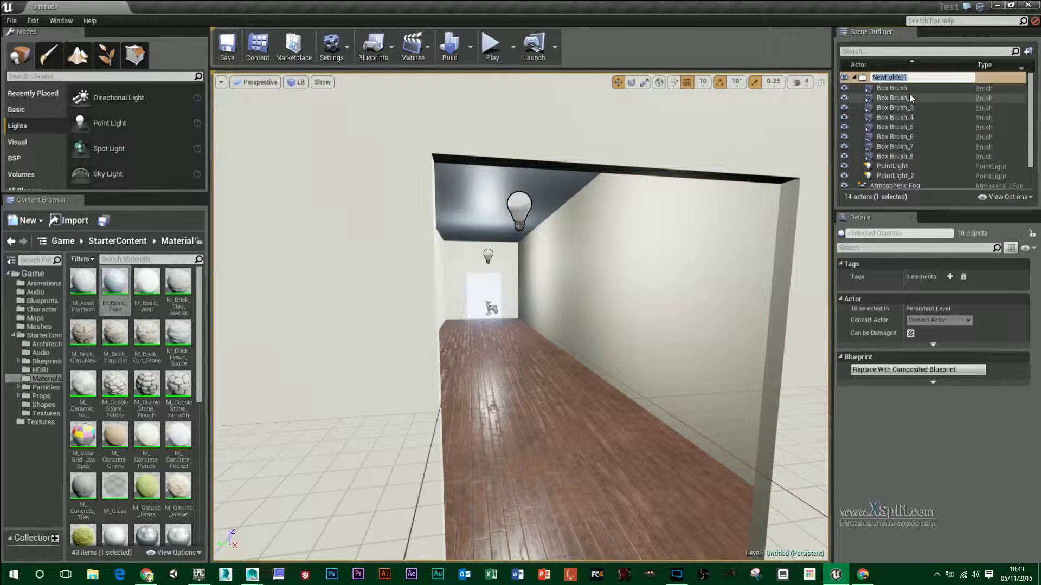
text(Corridor)
key(Return)
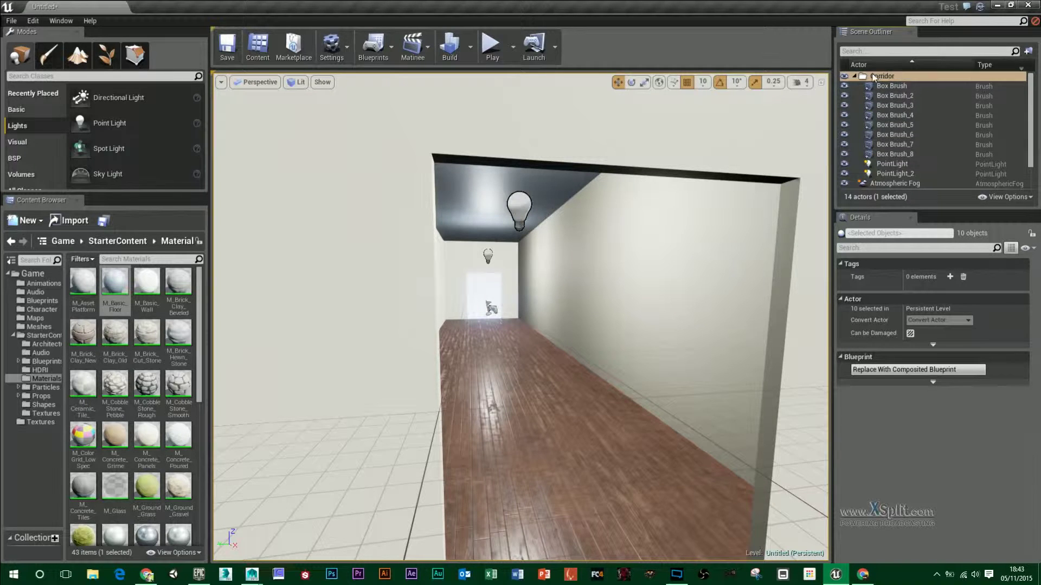
click(855, 77)
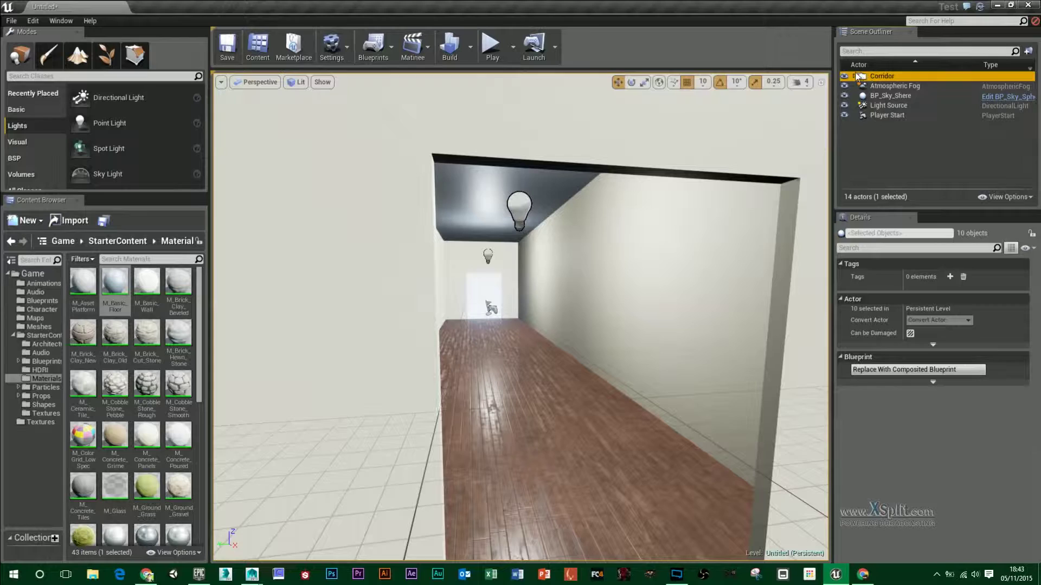
click(856, 77)
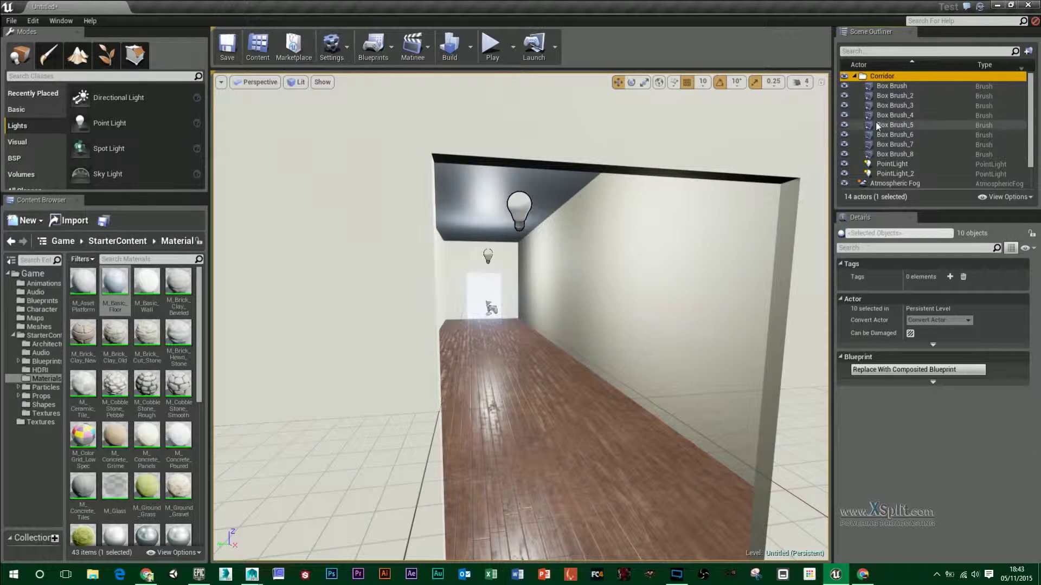
Step: Select everything in the Corridor folder and duplicate the whole corridor, placing the copy alongside the original
click(868, 86)
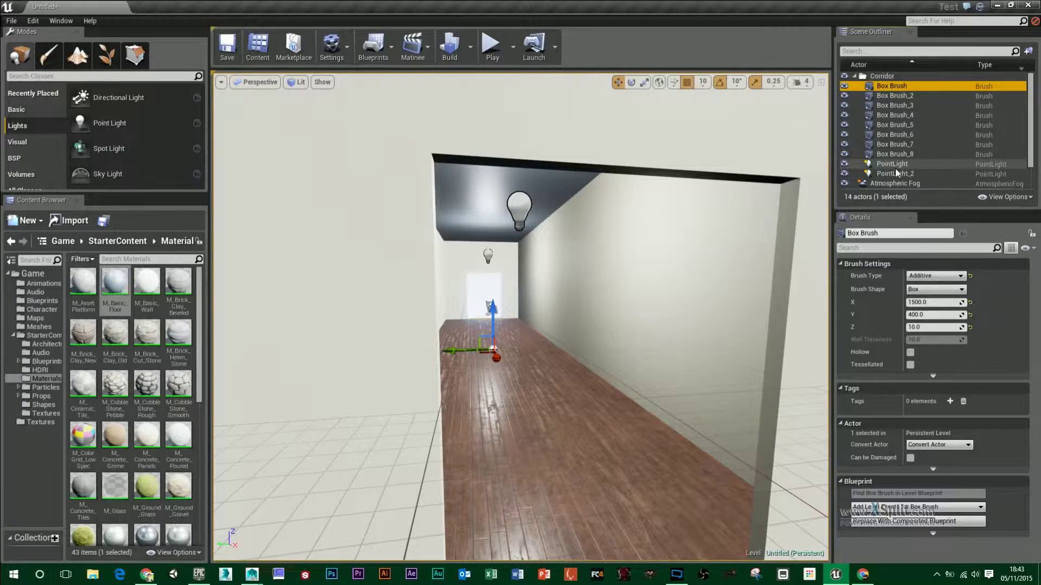
shift+click(896, 168)
click(888, 78)
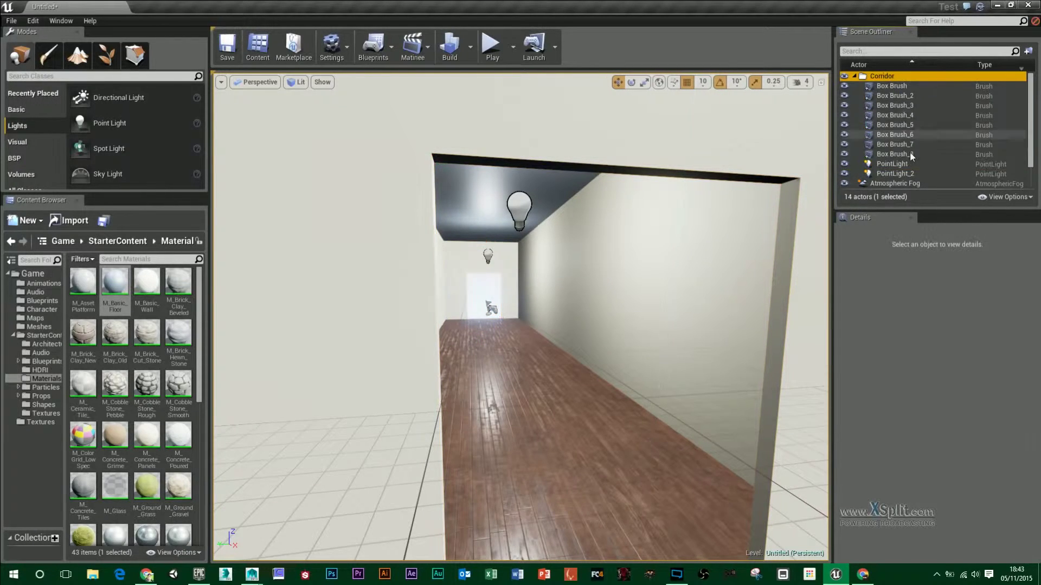
shift+click(903, 173)
key(f)
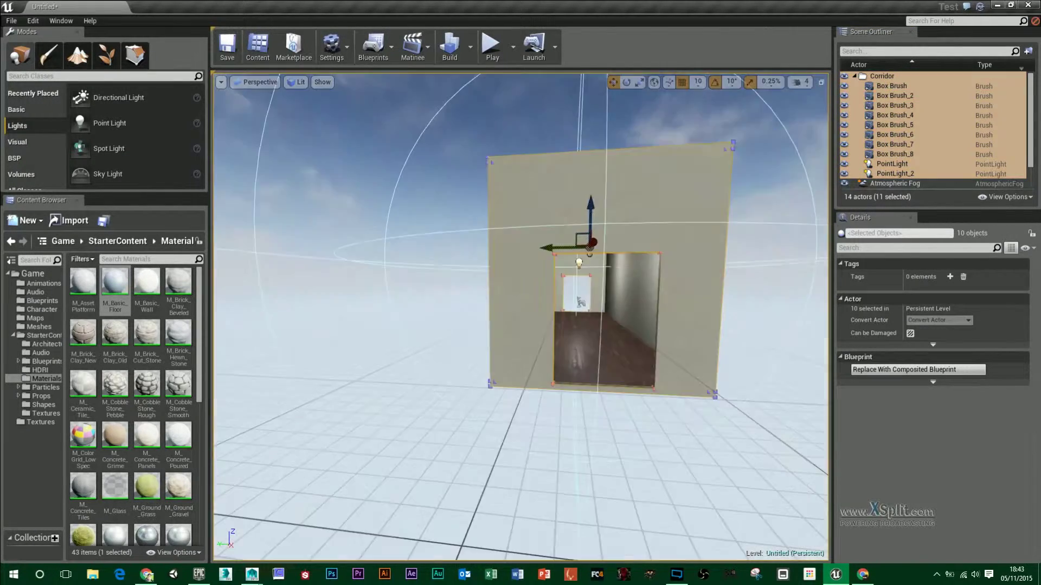
mouse_move(645, 279)
right_down()
mouse_move(644, 299)
mouse_move(645, 279)
right_up()
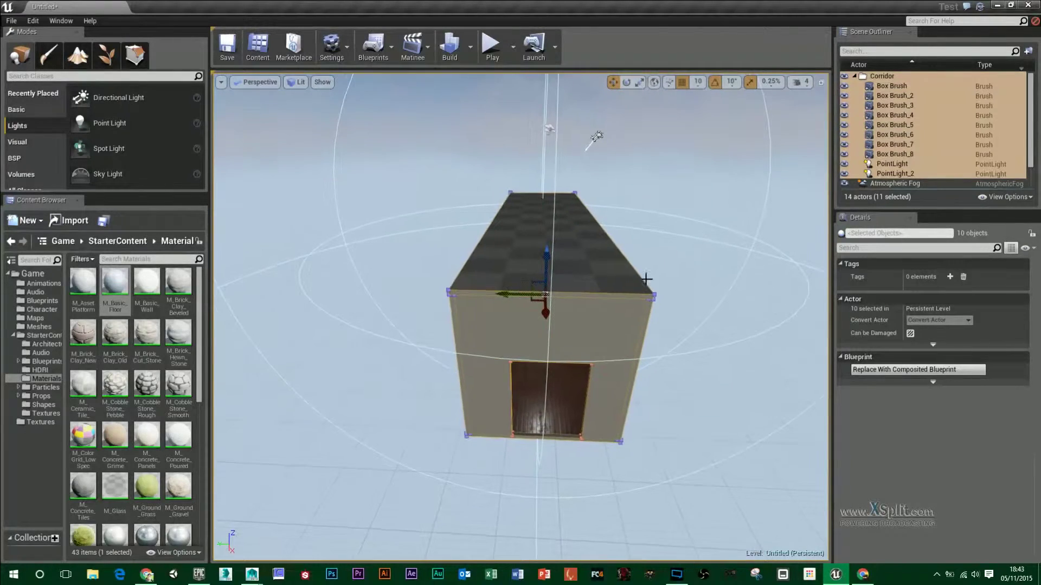
alt+drag(506, 294, 311, 286)
Step: Rotate the copied corridor about the vertical axis until it is perpendicular to the original
key(a)
right_drag(589, 312, 602, 311)
key(e)
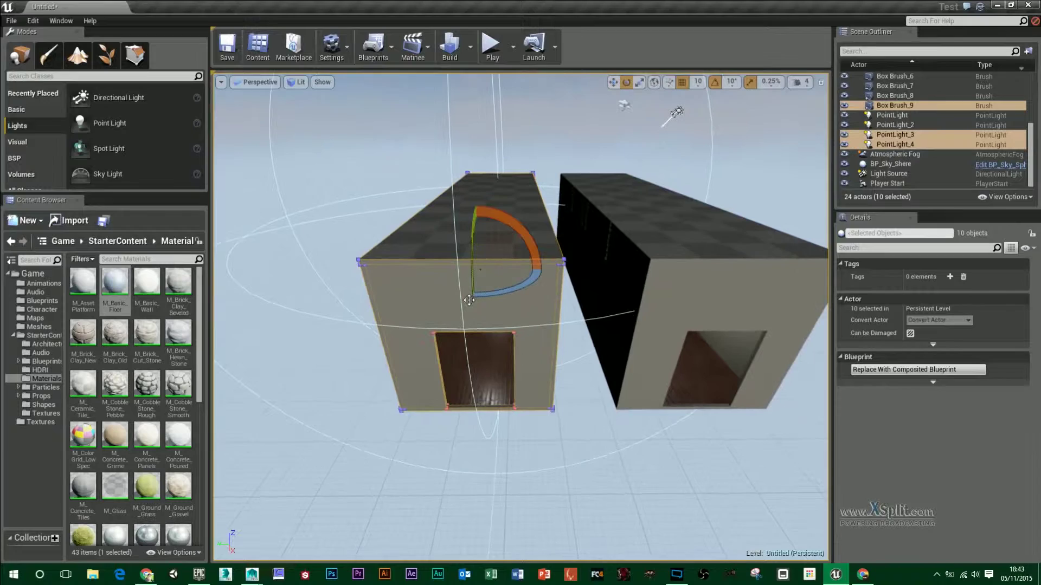
drag(489, 294, 377, 349)
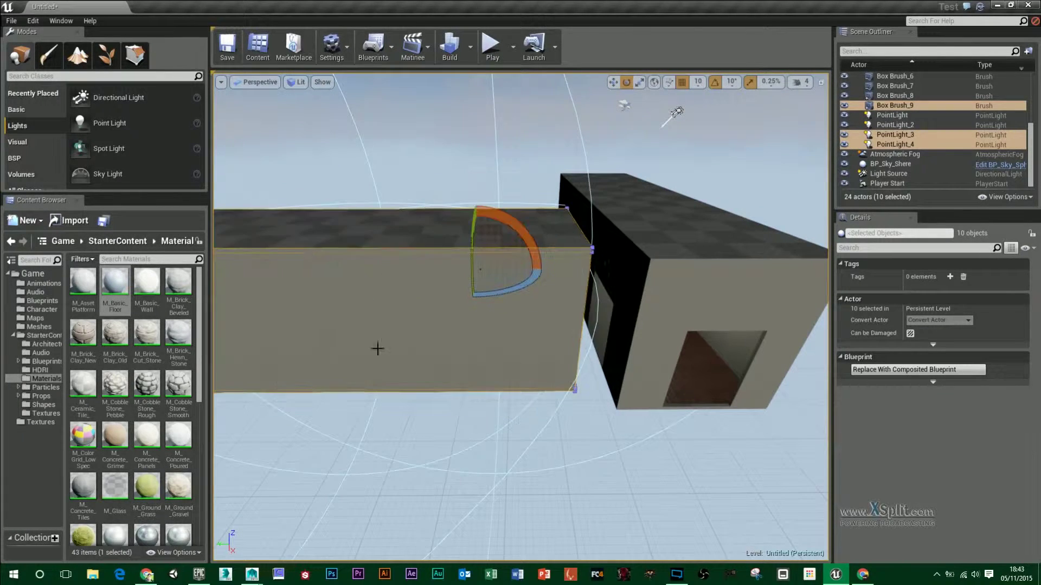
Step: In the Top view, move the copied corridor against the original's side so that its end wall overlaps the side wall
click(260, 83)
click(255, 124)
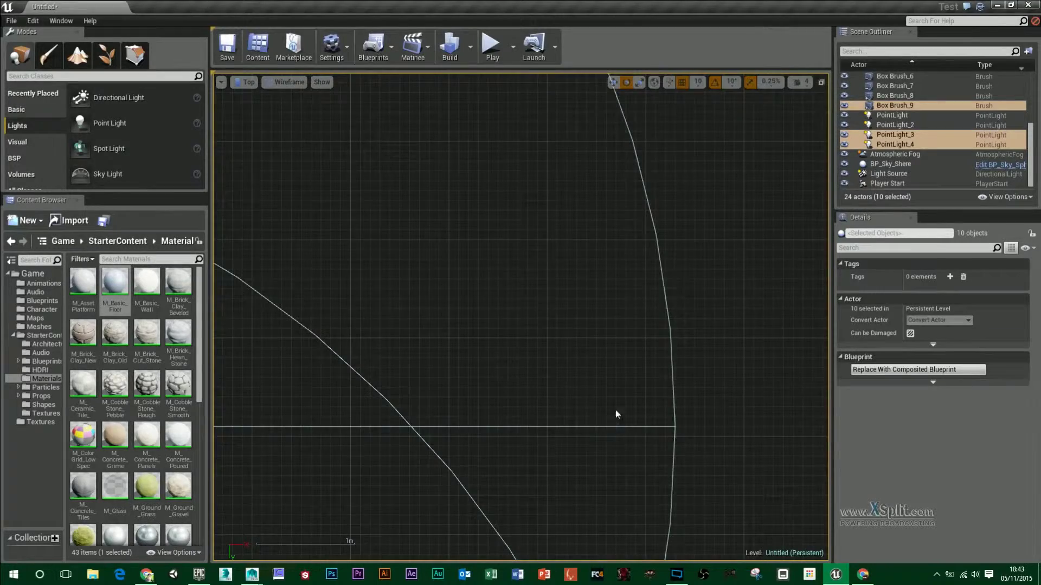
key(f)
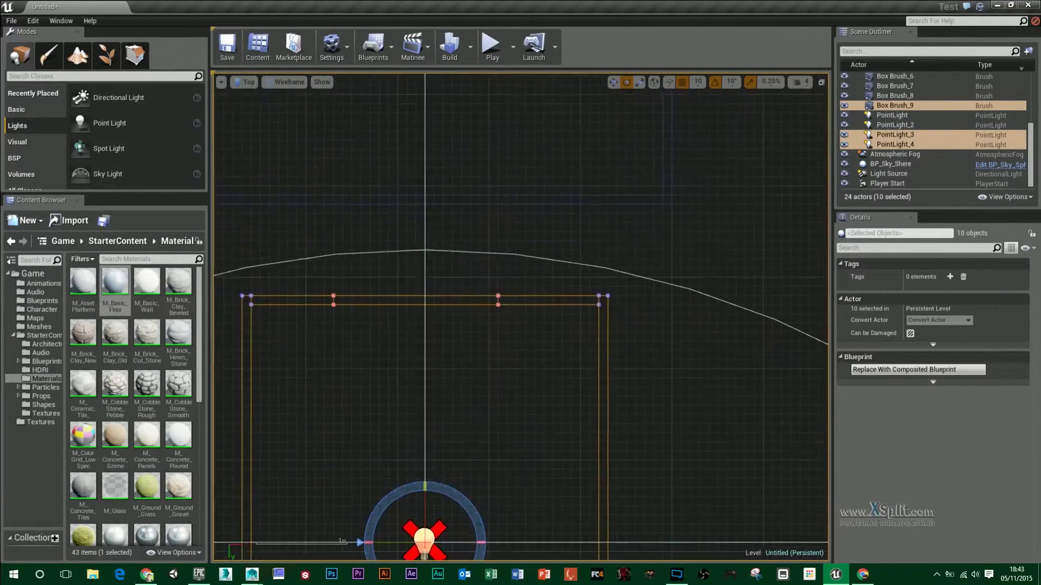
right_drag(785, 320, 785, 279)
key(f)
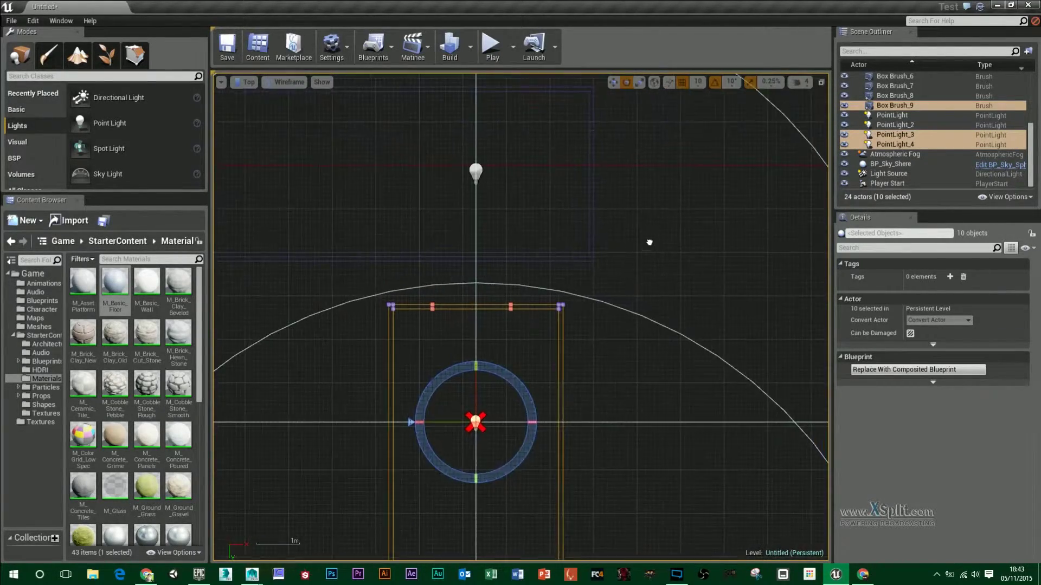
key(w)
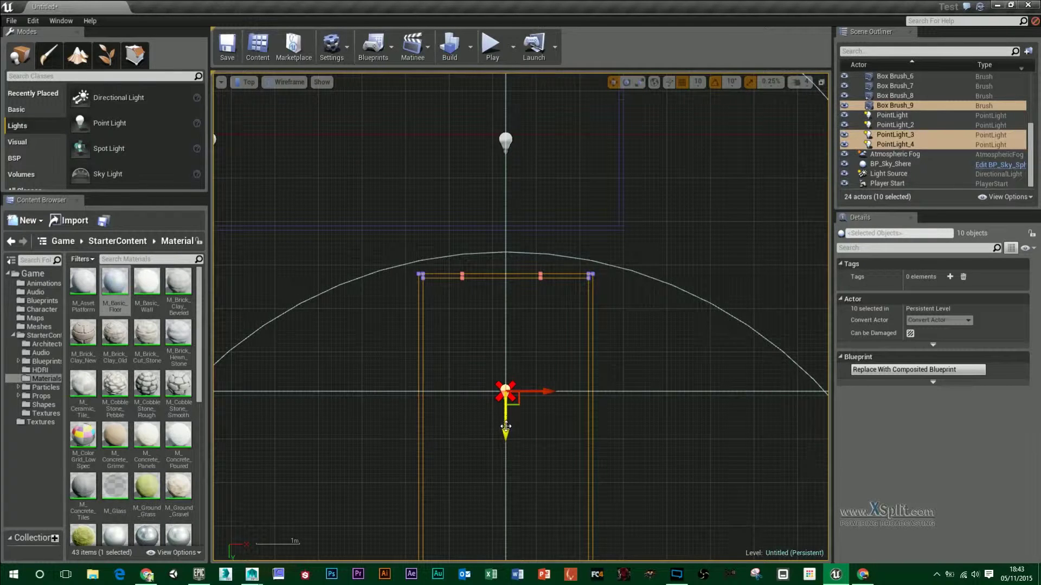
drag(505, 427, 505, 381)
right_drag(459, 285, 536, 274)
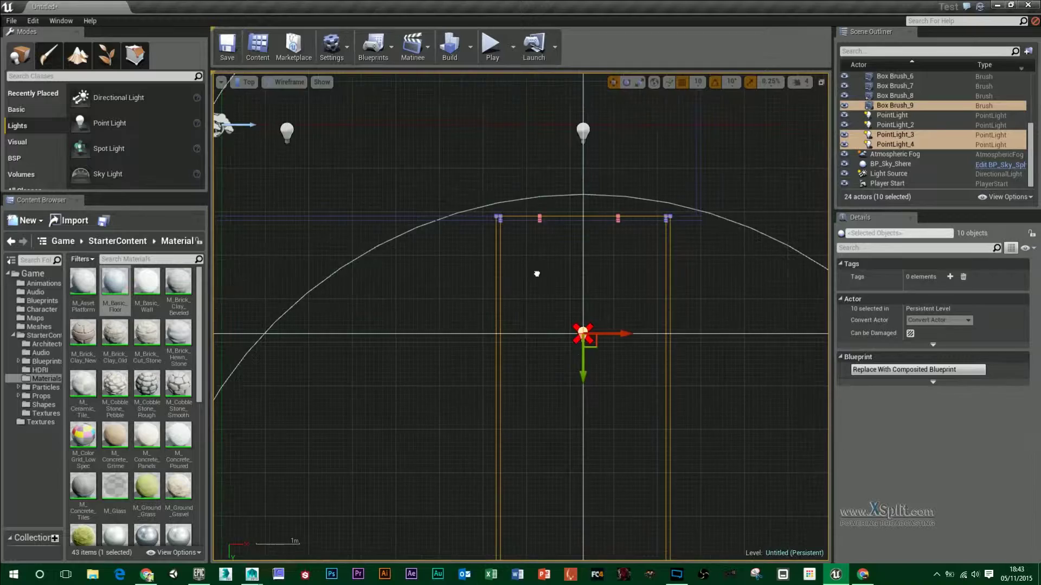
scroll(534, 275, up, 7)
right_drag(485, 333, 424, 574)
scroll(528, 314, up, 2)
right_drag(439, 539, 445, 540)
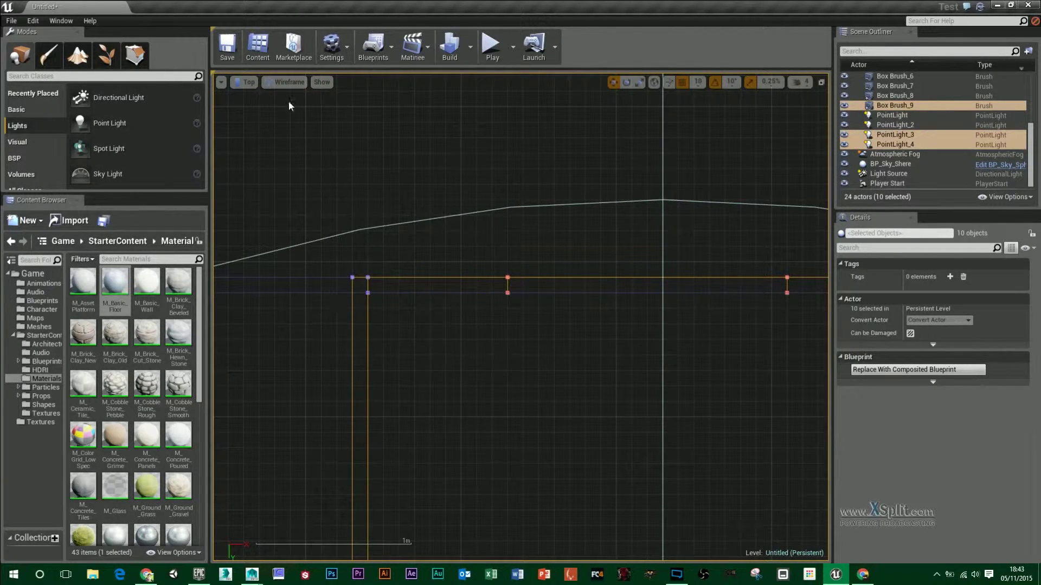
Step: Return to the Perspective view and try deleting the wall brush beside the doorway connecting the two corridors
click(248, 82)
click(267, 96)
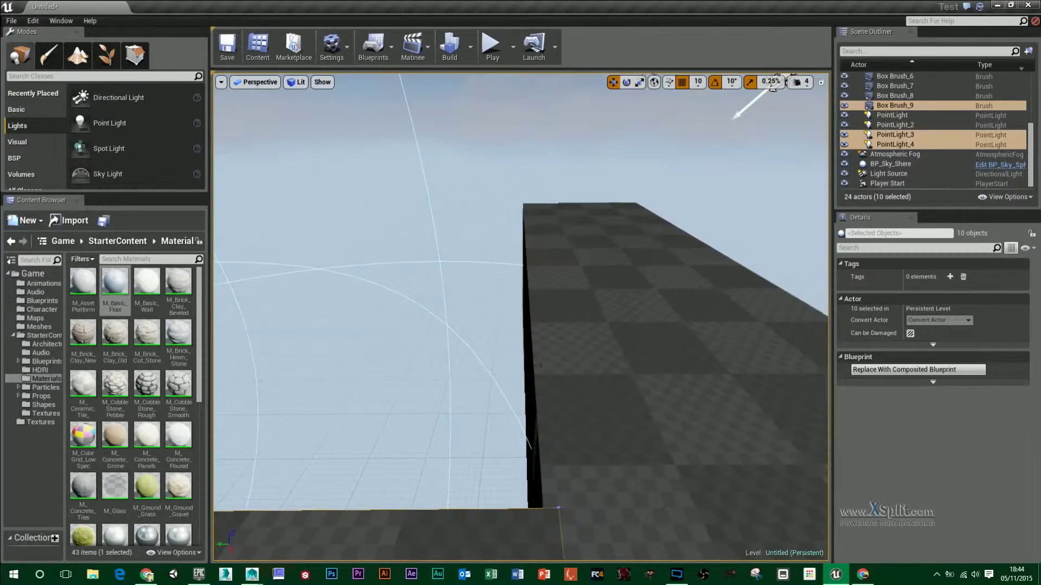
right_drag(521, 347, 460, 369)
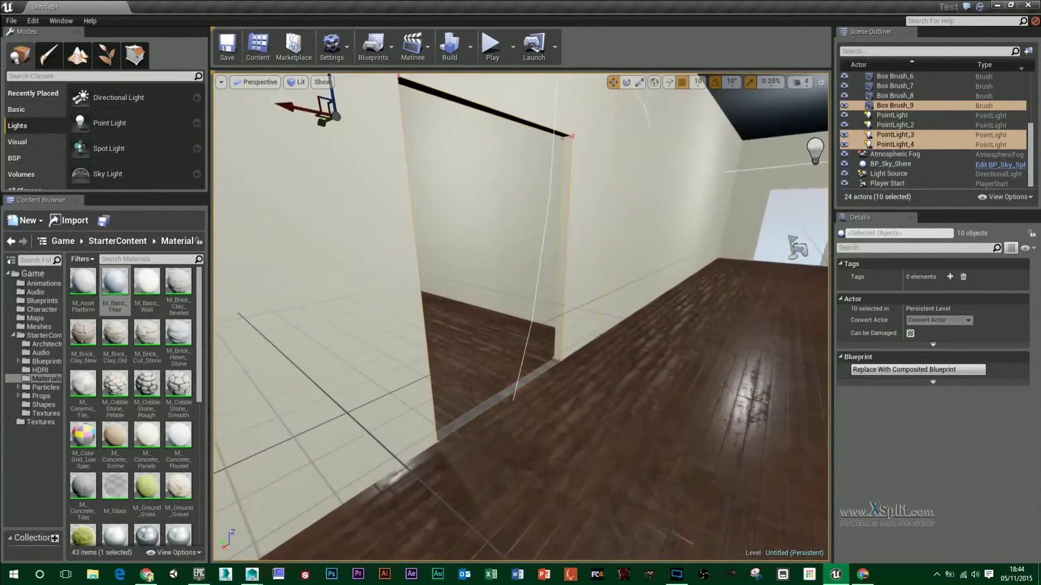
right_drag(555, 379, 550, 379)
right_drag(594, 266, 587, 220)
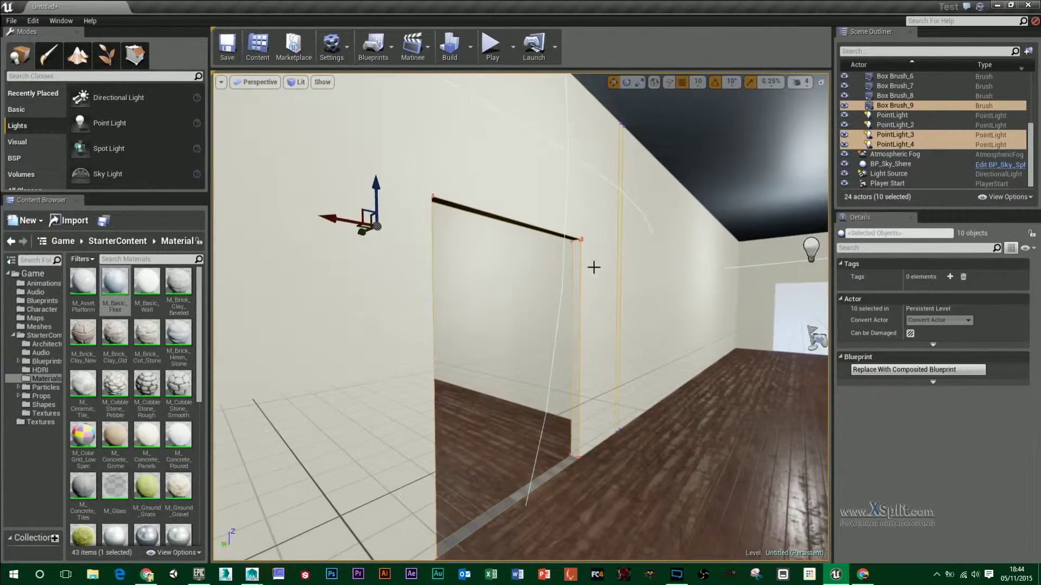
click(594, 267)
right_drag(601, 366, 742, 333)
key(Delete)
right_drag(556, 358, 568, 325)
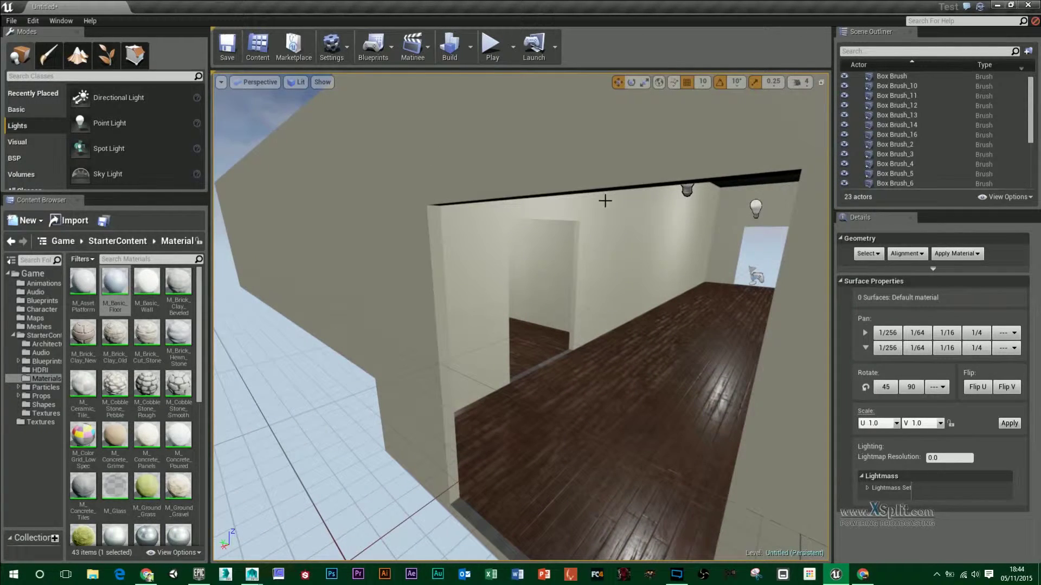
Step: Undo the wall brush deletion and restore the selection of all the copied corridor's brushes and lights
key(ctrl+z)
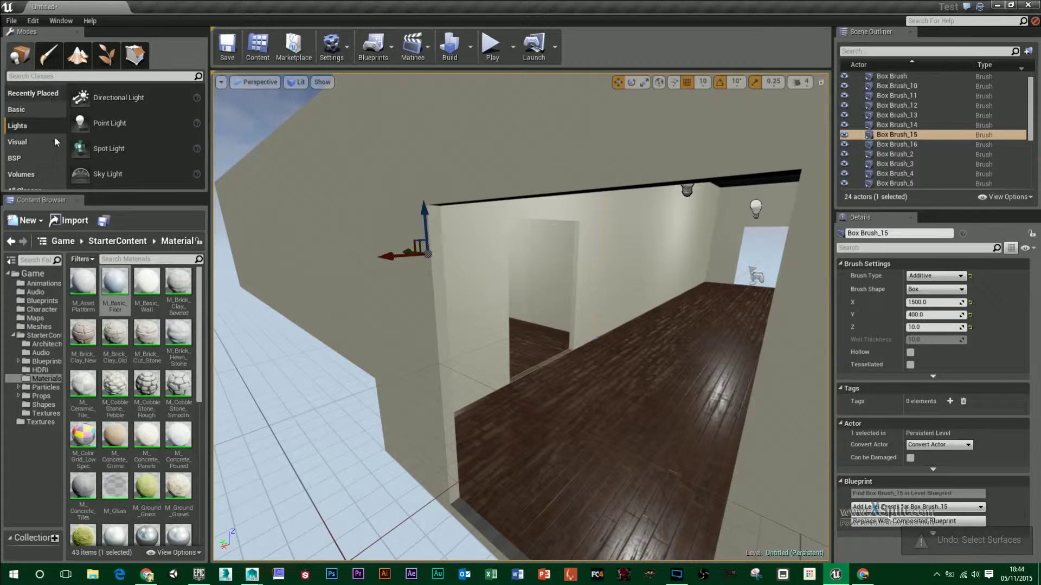
key(ctrl+z)
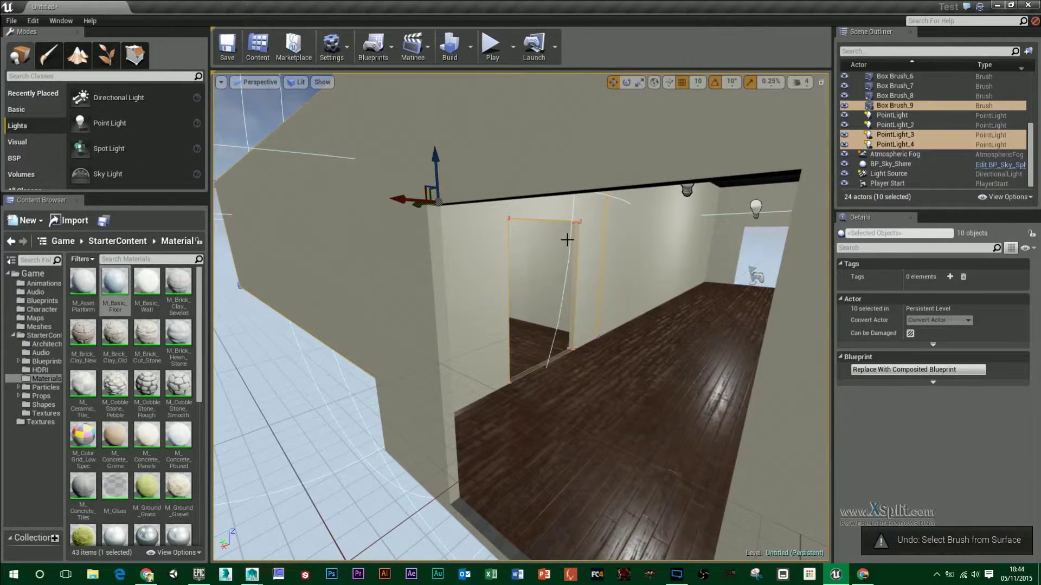
scroll(946, 128, up, 3)
scroll(945, 128, up, 2)
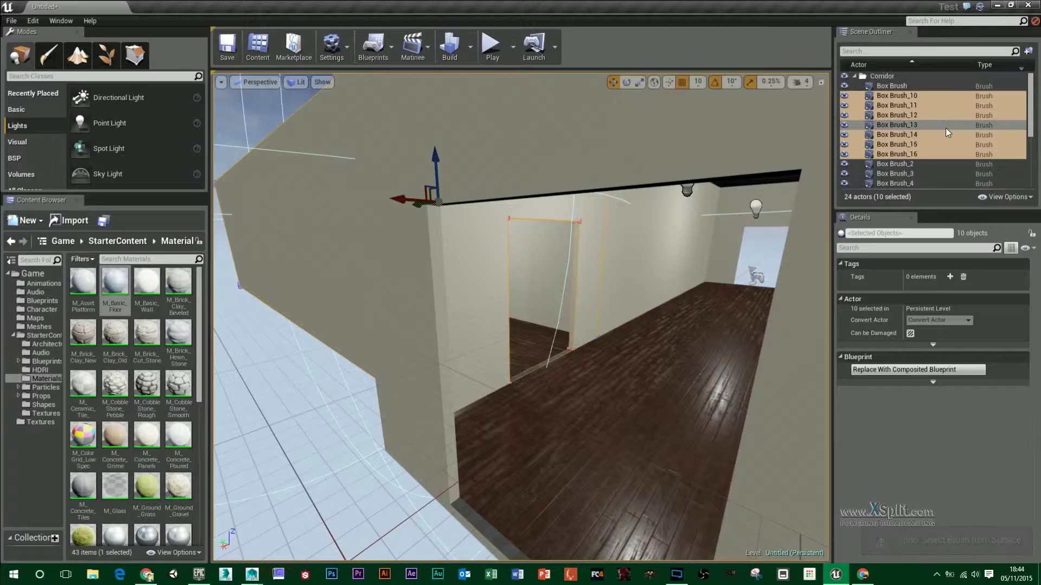
Step: Group the copied corridor's brushes and lights into a new folder named Corridor2, and collapse that folder
drag(562, 285, 537, 267)
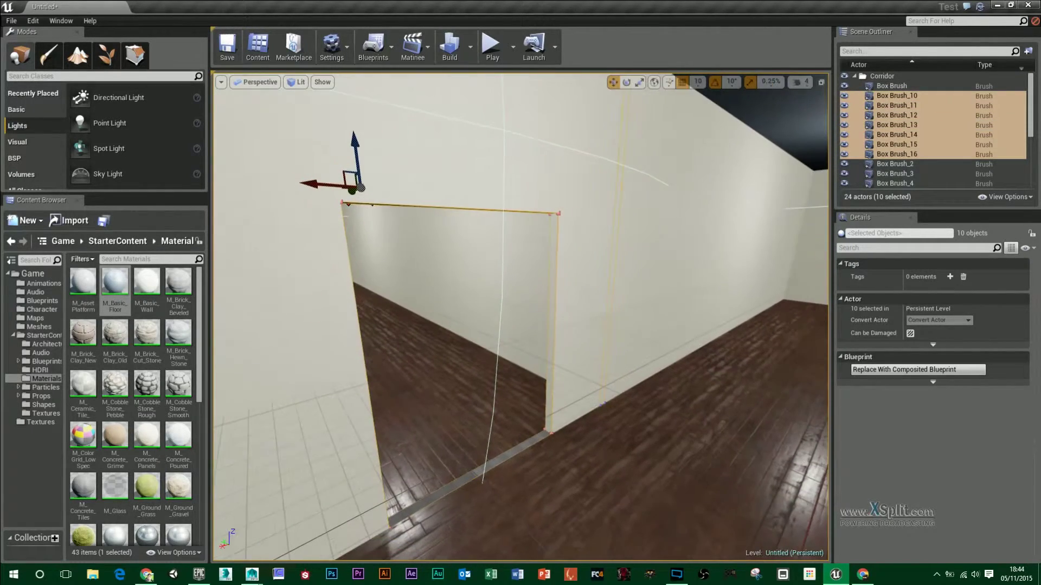
click(1027, 51)
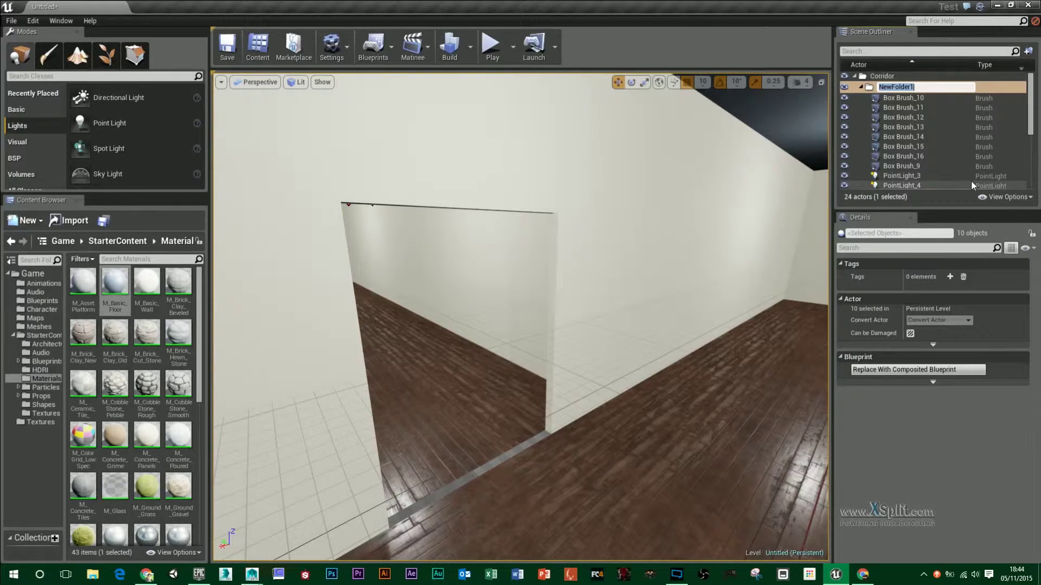
text(Corridor2)
key(Return)
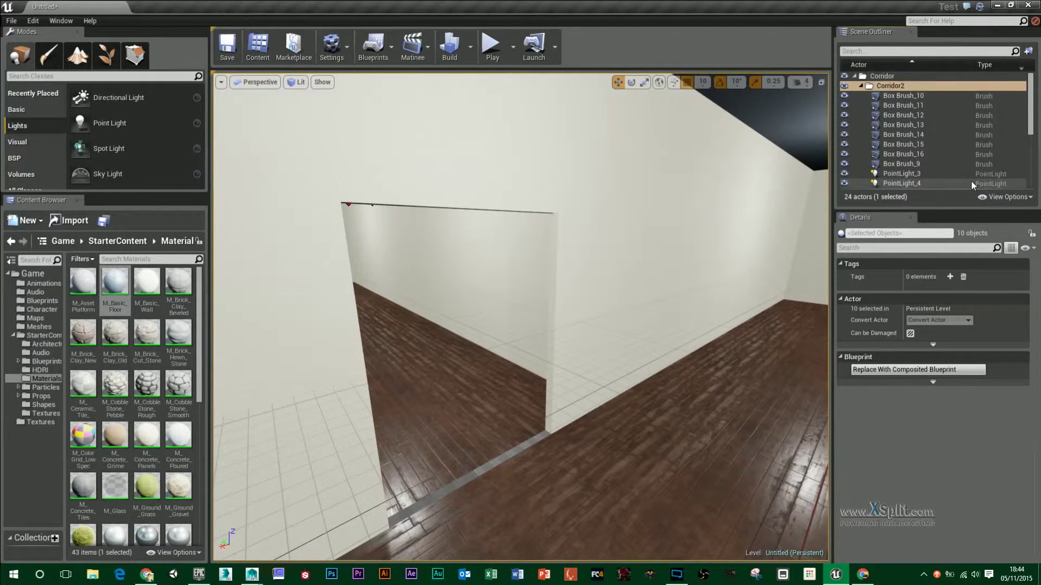
click(861, 86)
click(860, 85)
click(860, 85)
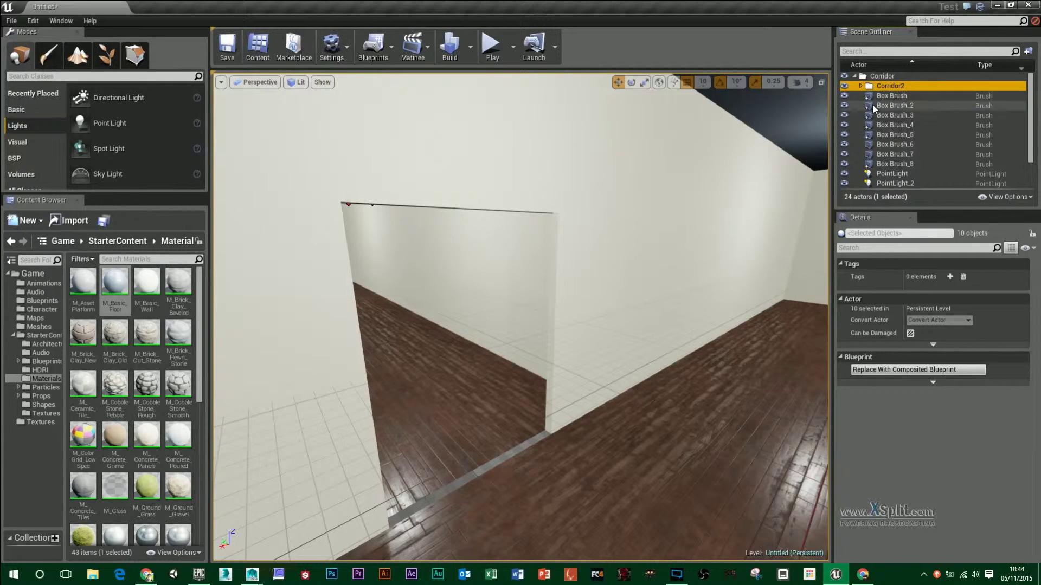
scroll(873, 110, down, 3)
scroll(873, 113, up, 3)
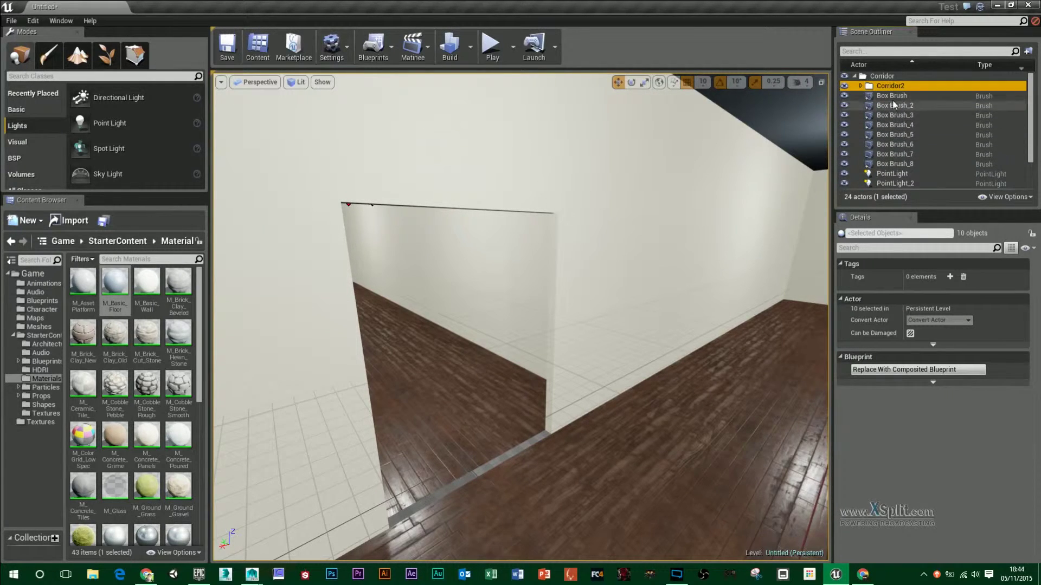
Step: Delete the overlapping wall brush beside the doorway connecting the two corridors
click(591, 239)
key(Delete)
right_drag(629, 278, 624, 293)
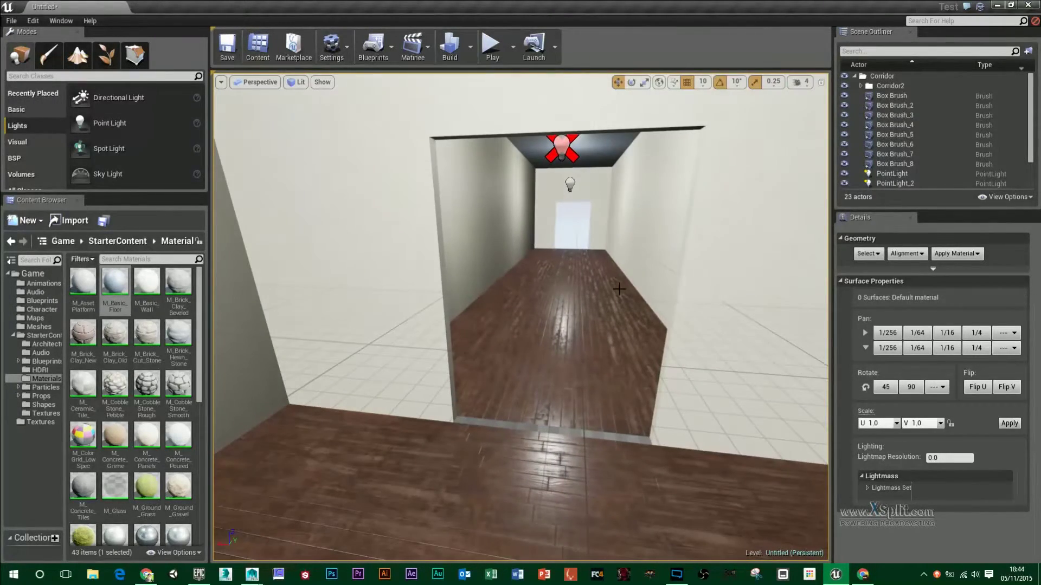